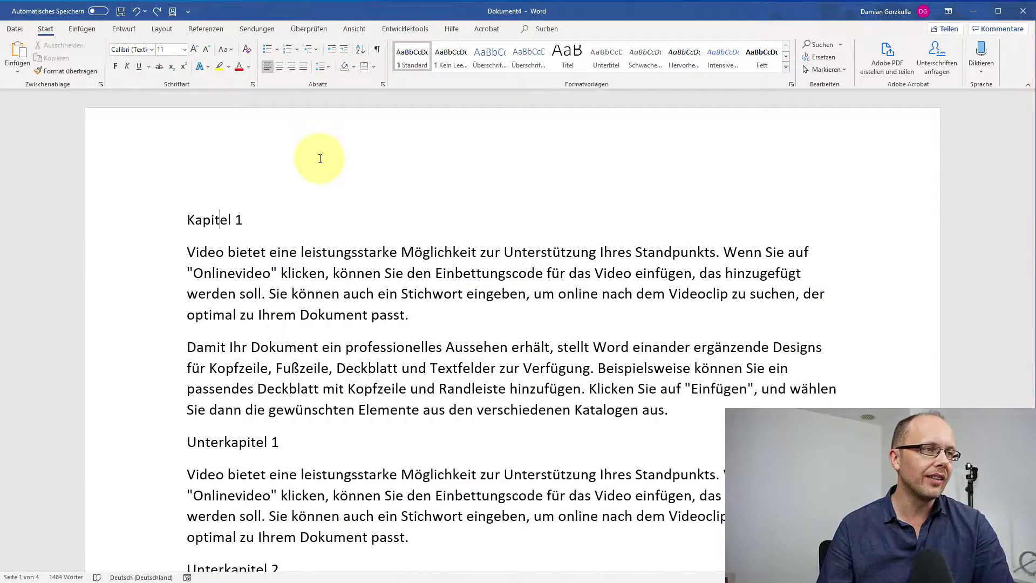
- Browse the document from Kapitel 1 down through the Unterkapitel sections and back
ctrl+scroll(231, 232, up, 1)
click(231, 232)
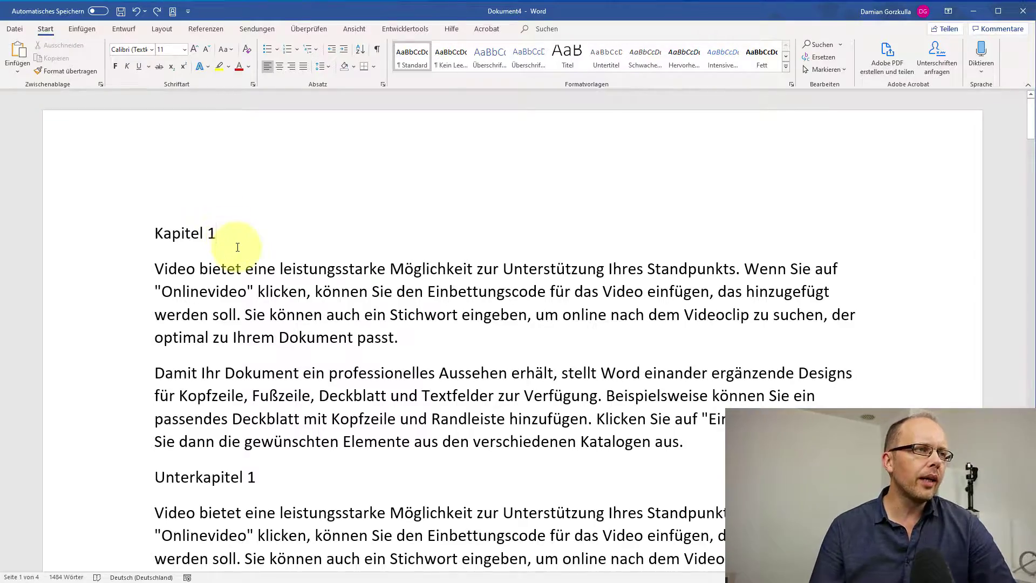
scroll(242, 238, down, 4)
scroll(243, 242, down, 4)
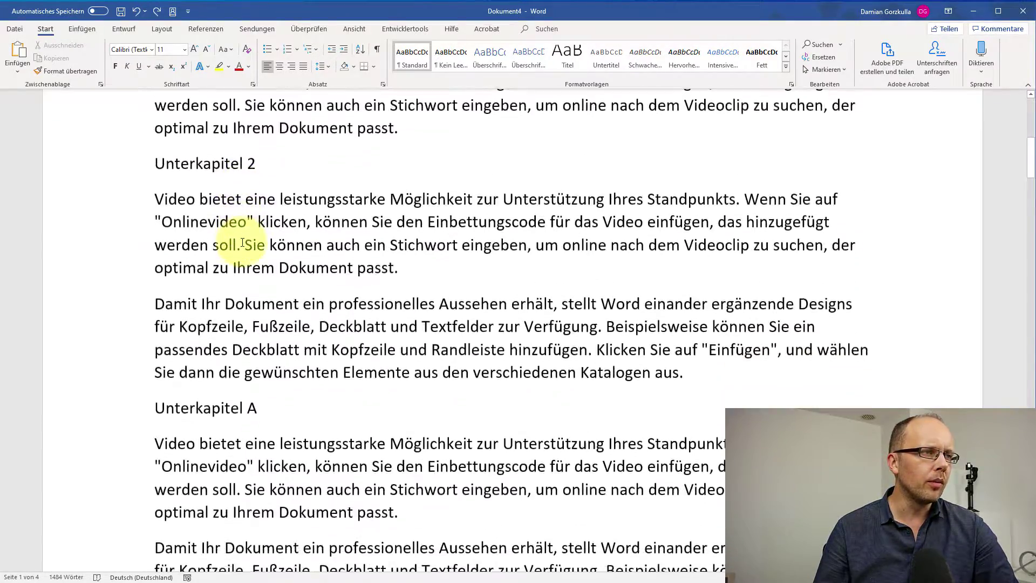
scroll(244, 245, down, 4)
scroll(247, 251, down, 4)
scroll(259, 259, down, 4)
scroll(278, 270, down, 4)
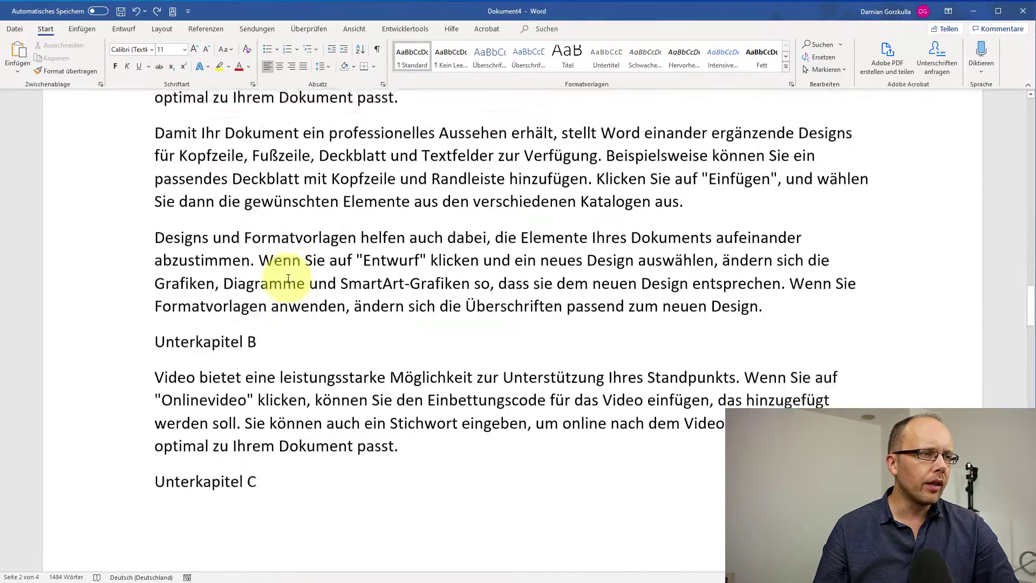
scroll(275, 267, down, 4)
scroll(283, 276, down, 4)
scroll(286, 276, down, 5)
scroll(275, 292, down, 5)
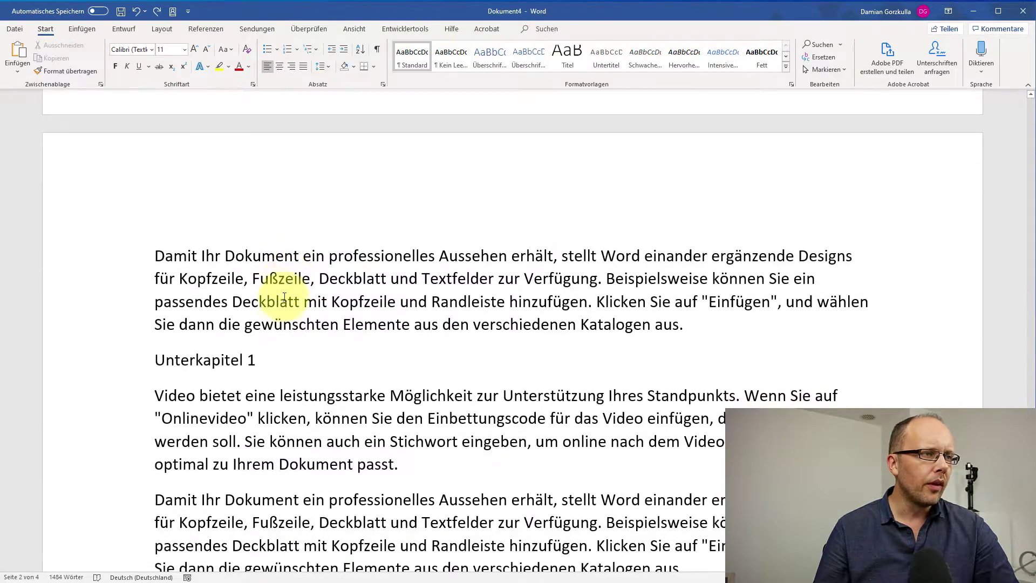
double_click(177, 366)
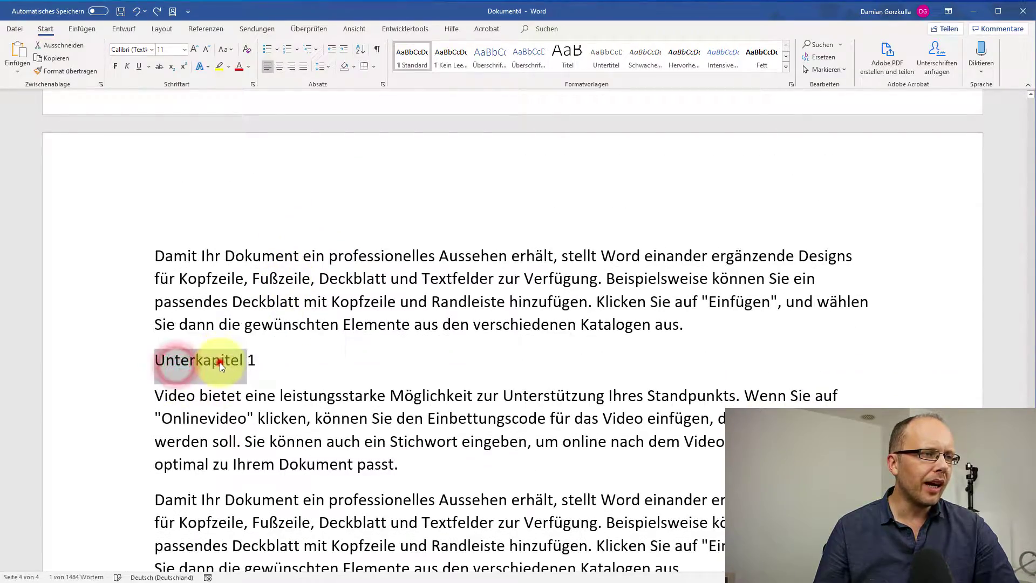
click(218, 361)
scroll(232, 364, down, 6)
scroll(255, 359, up, 5)
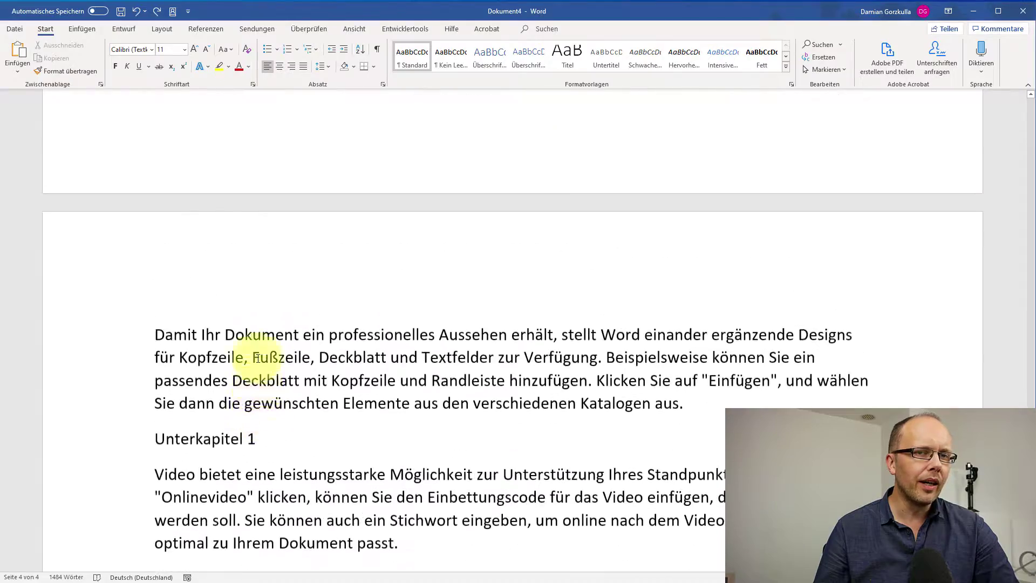
scroll(255, 356, up, 5)
scroll(254, 354, up, 5)
scroll(254, 353, up, 5)
scroll(255, 352, up, 5)
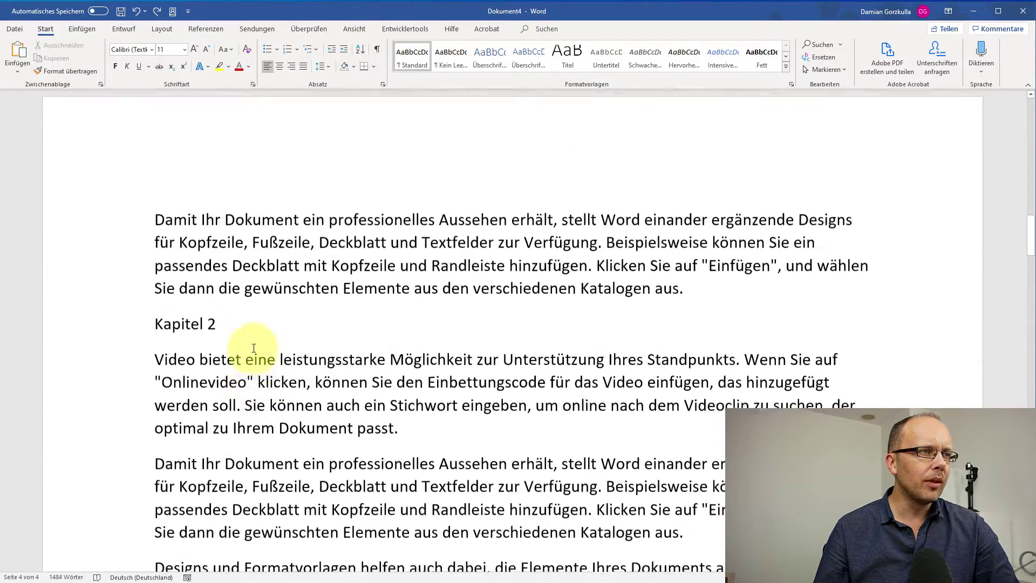
scroll(253, 350, up, 5)
scroll(253, 347, up, 5)
scroll(253, 347, up, 2)
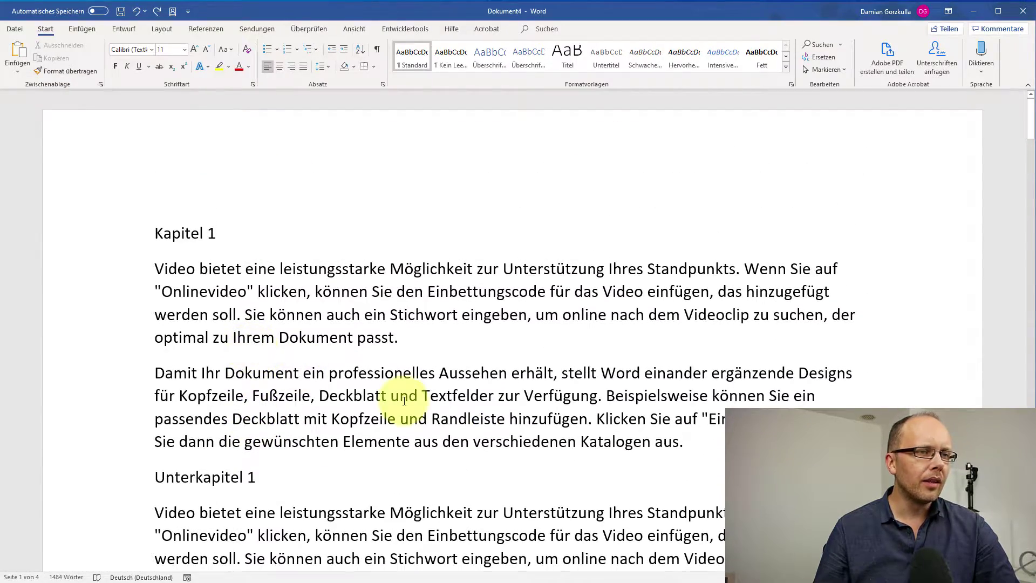
- Replace the two paragraphs under Kapitel 1 with sample text generated by =rand(2)
drag(685, 442, 155, 268)
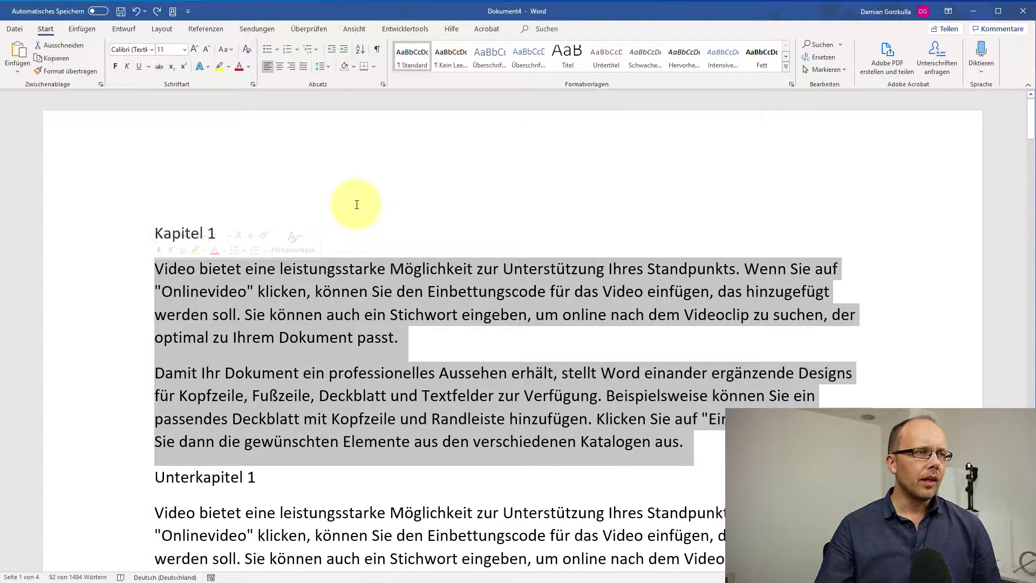
key(Delete)
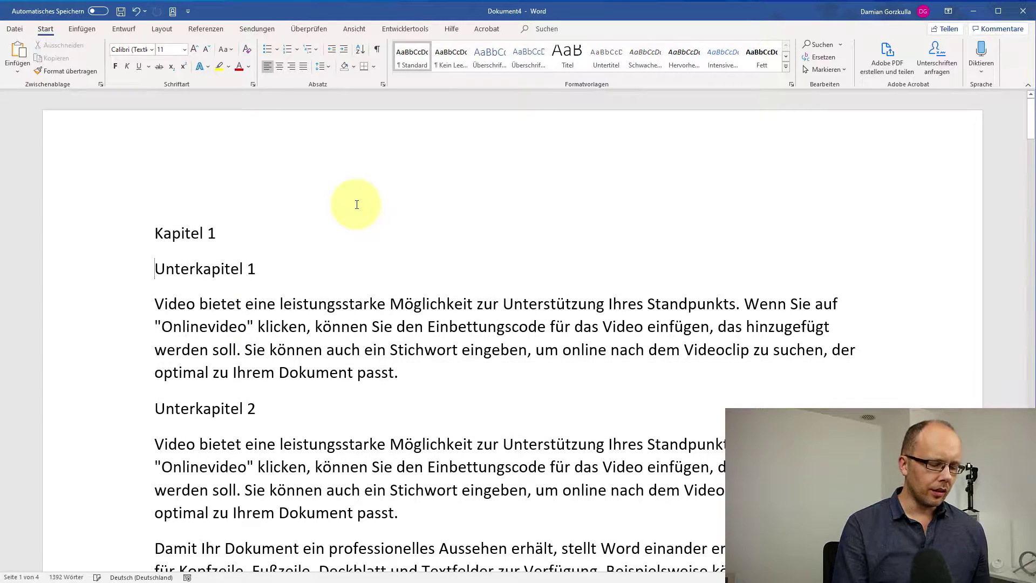
key(Return)
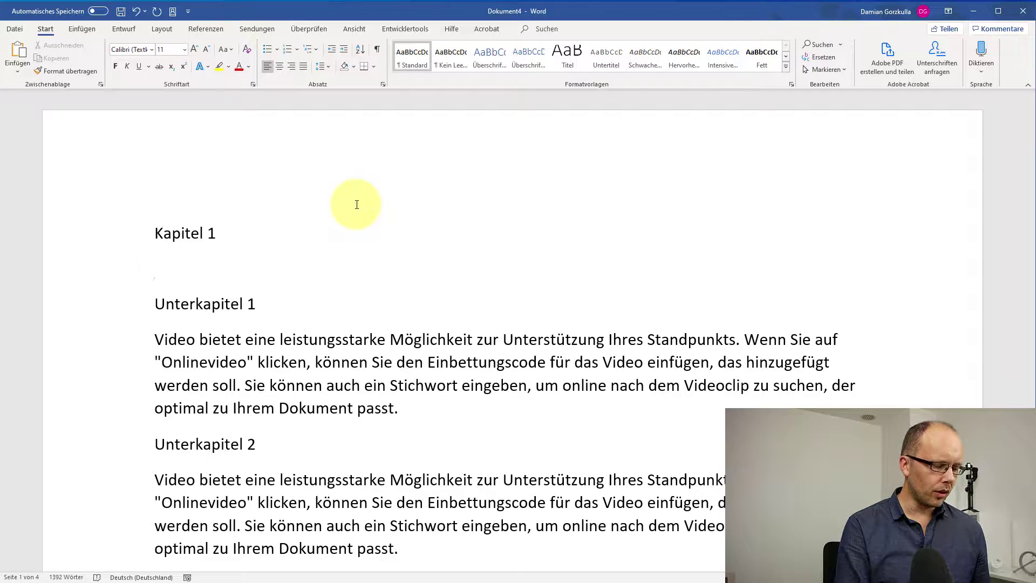
text(=rand(2)
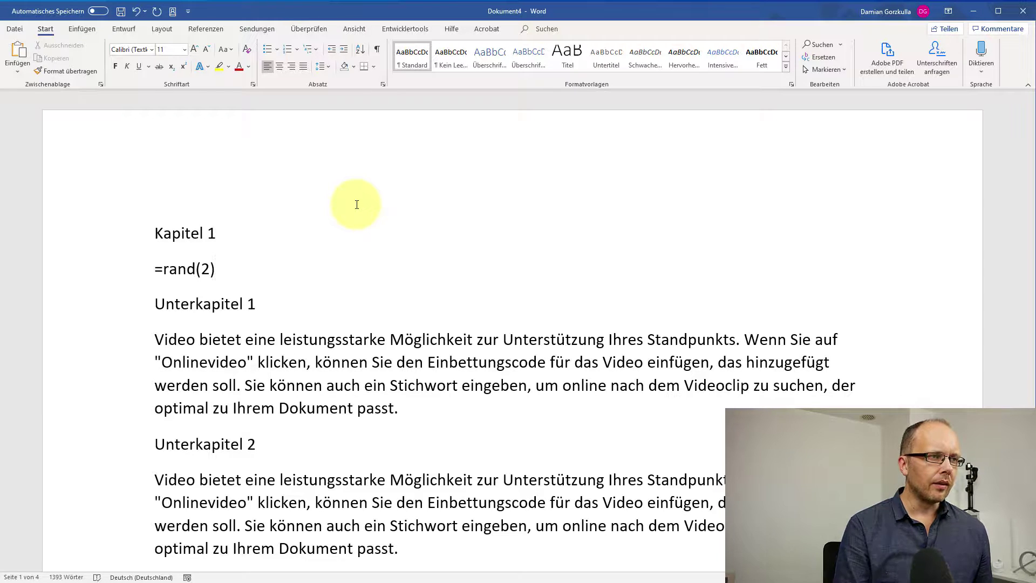
key(Return)
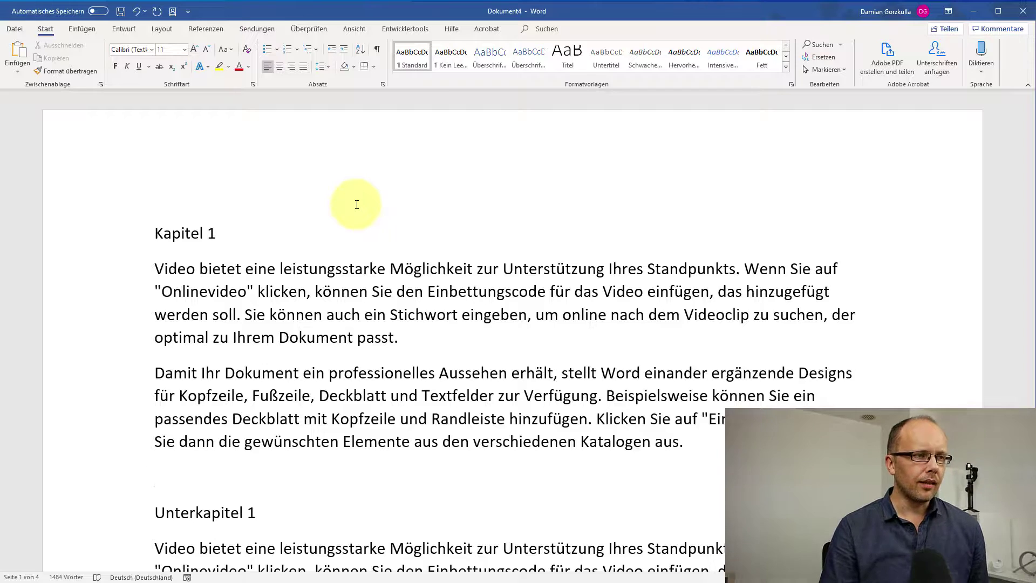
key(Delete)
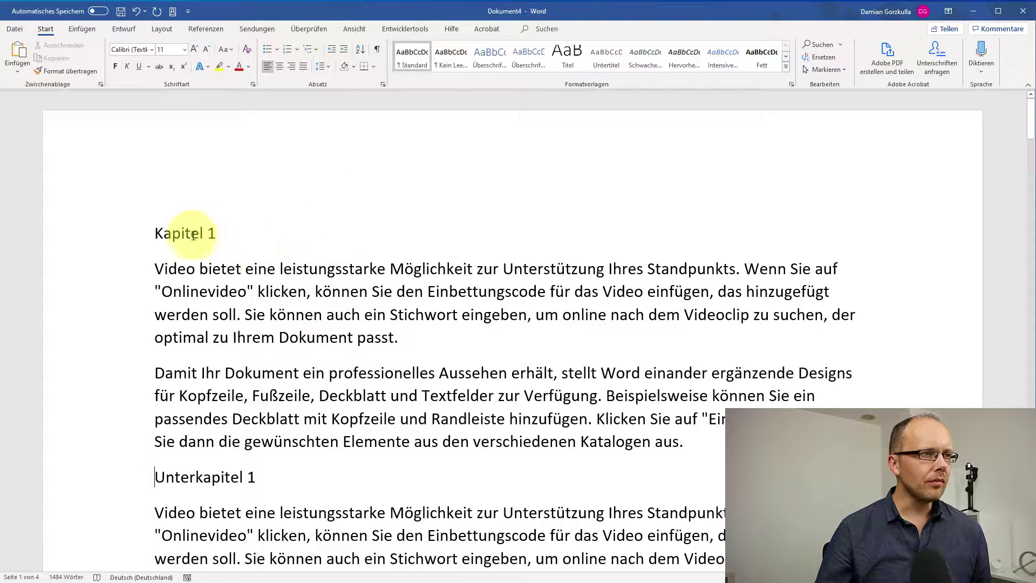
- Review the new text from the Kapitel 1 line down to the Unterkapitel sections
click(128, 232)
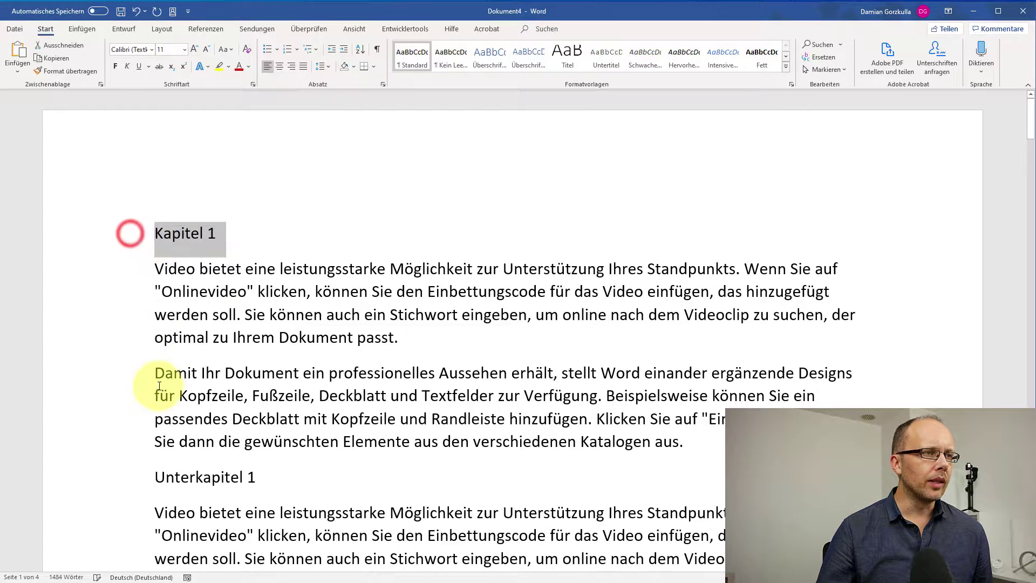
click(184, 240)
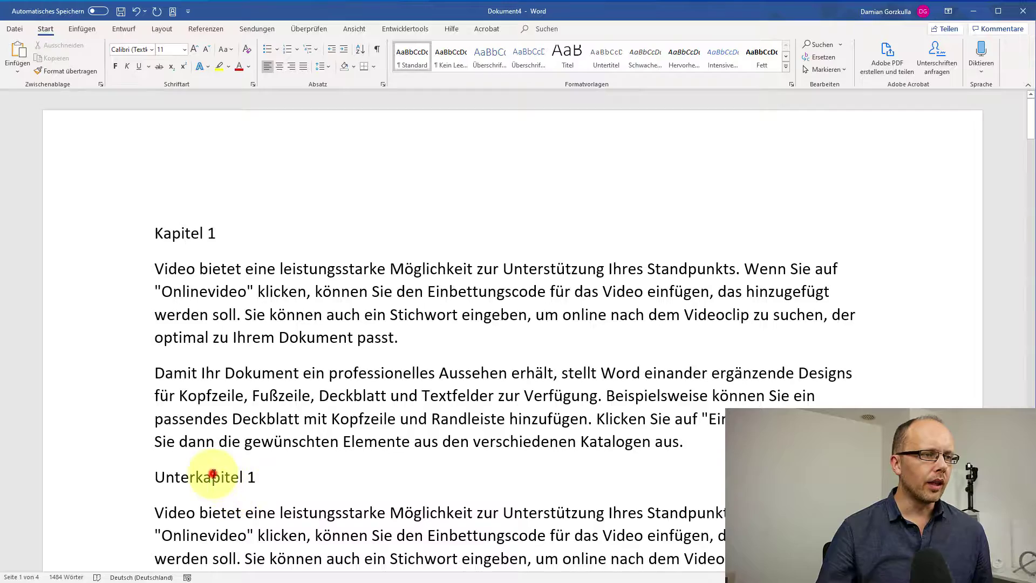
scroll(213, 473, down, 3)
scroll(208, 469, down, 1)
scroll(173, 398, down, 1)
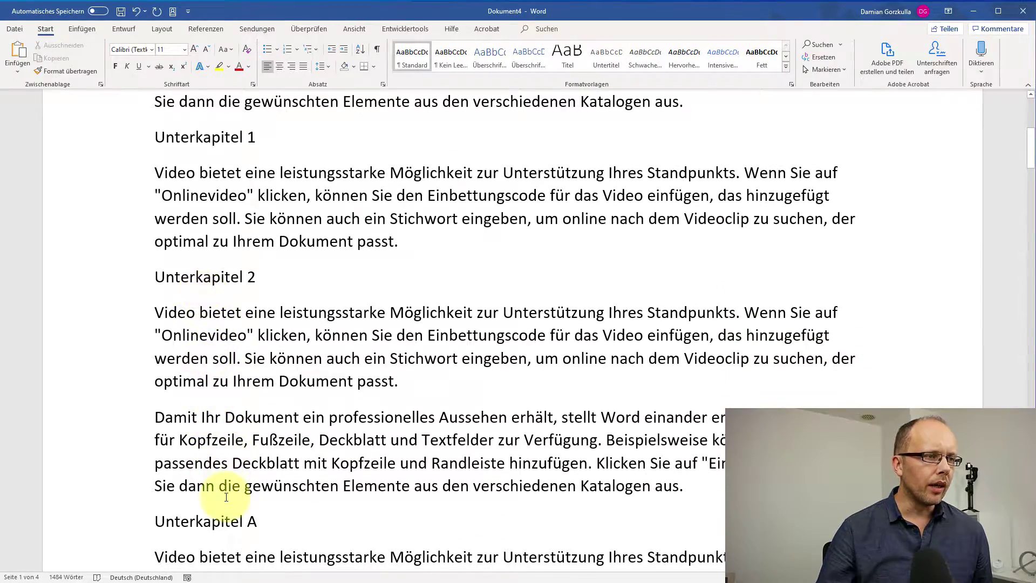
scroll(226, 497, down, 3)
scroll(232, 474, down, 1)
scroll(216, 475, down, 3)
scroll(215, 469, down, 1)
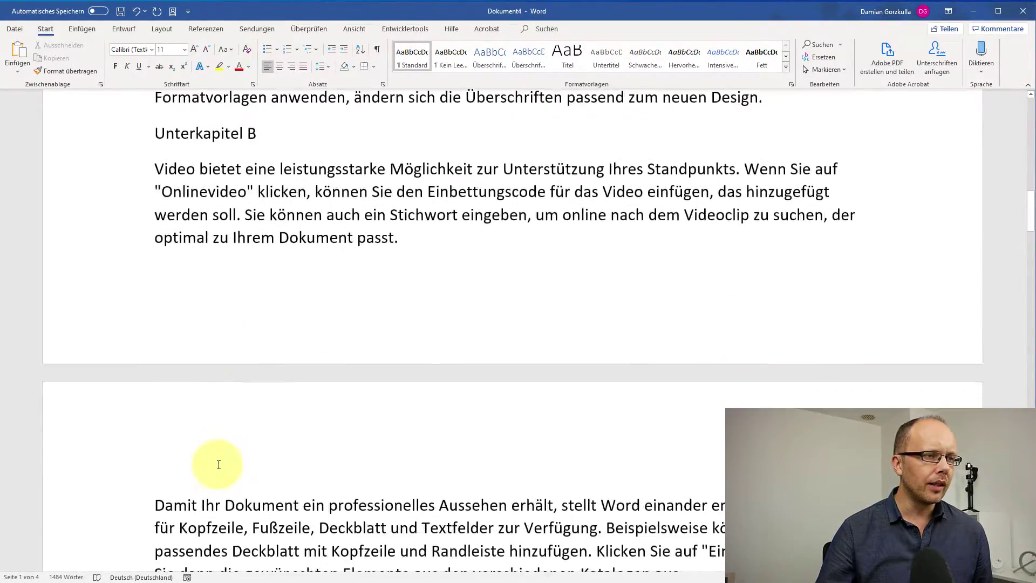
scroll(219, 464, down, 4)
scroll(227, 462, down, 1)
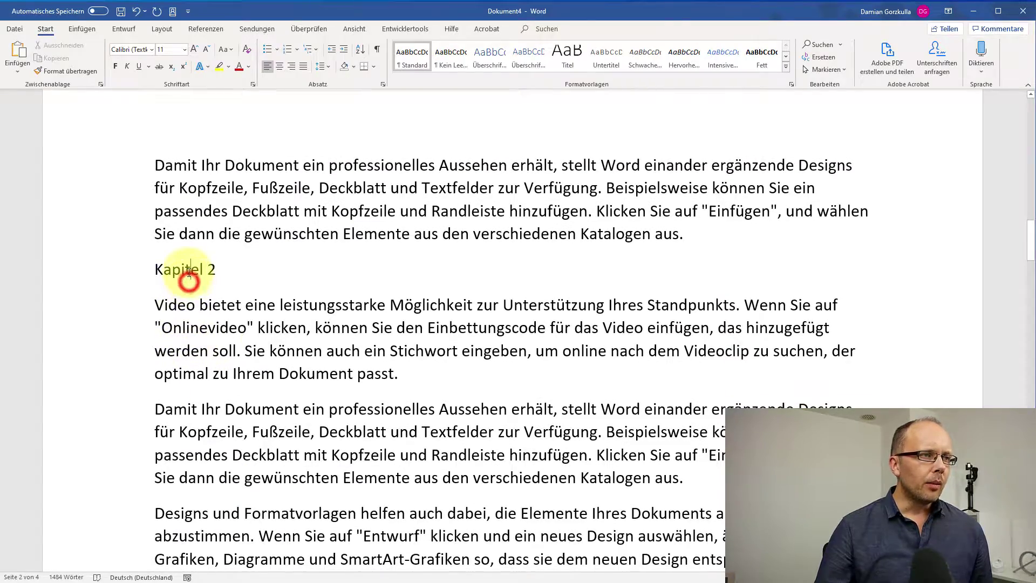
scroll(188, 272, up, 5)
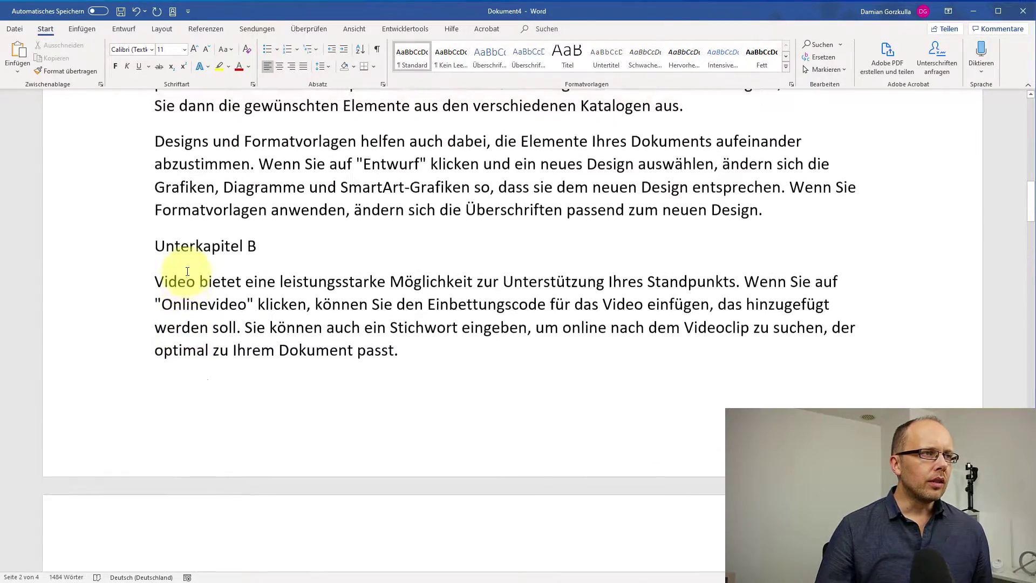
scroll(186, 273, up, 15)
scroll(186, 272, up, 3)
scroll(191, 270, up, 1)
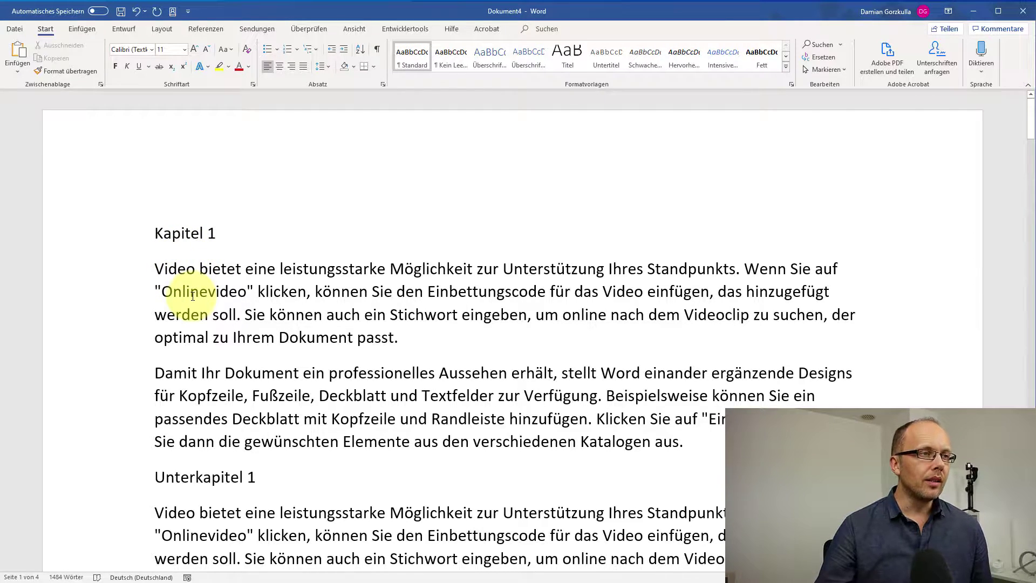
scroll(192, 297, down, 1)
scroll(189, 315, down, 1)
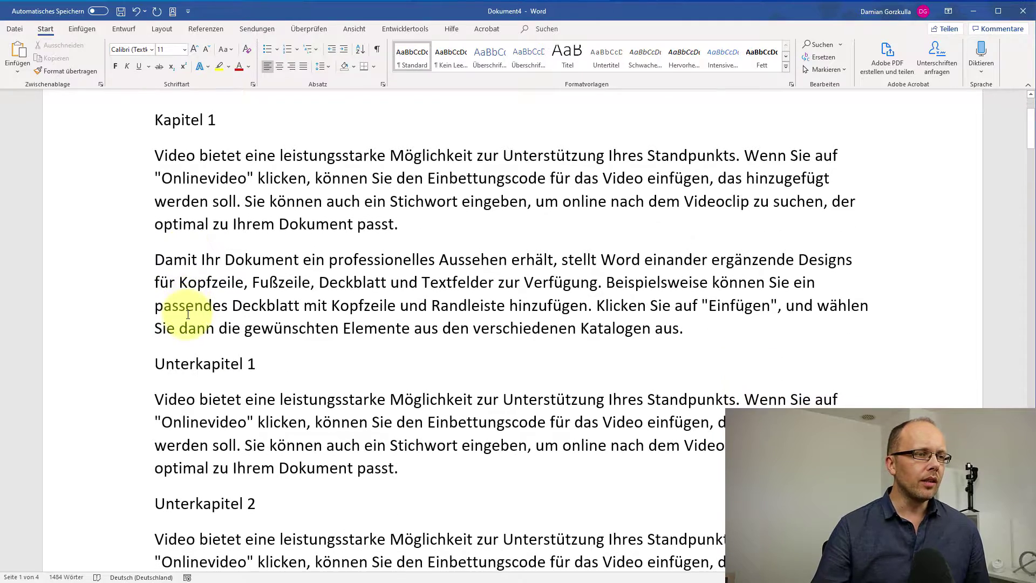
scroll(188, 314, down, 3)
scroll(199, 303, down, 1)
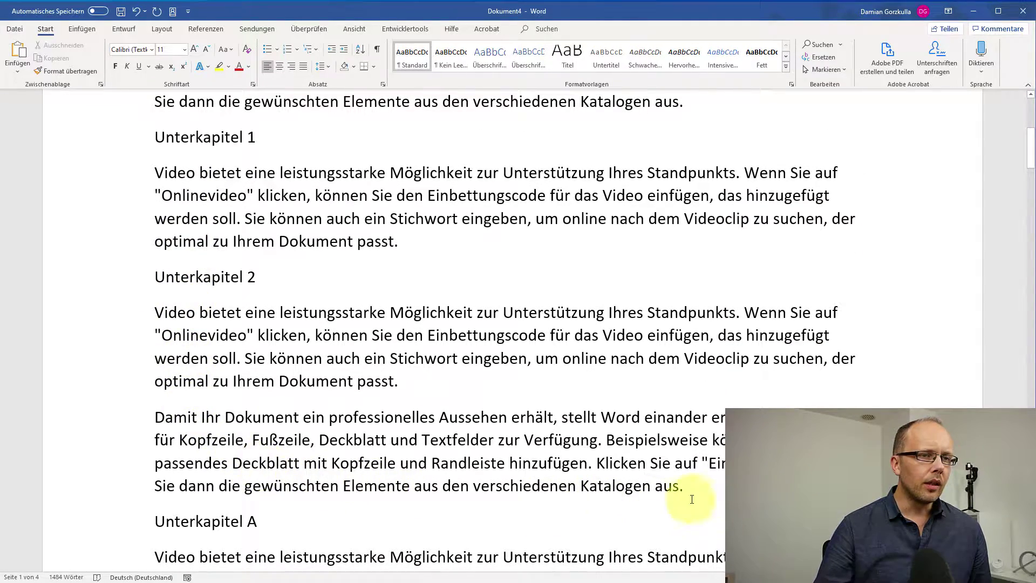
- Try moving the Unterkapitel 2 section above Unterkapitel 1, then undo the move
drag(686, 489, 156, 276)
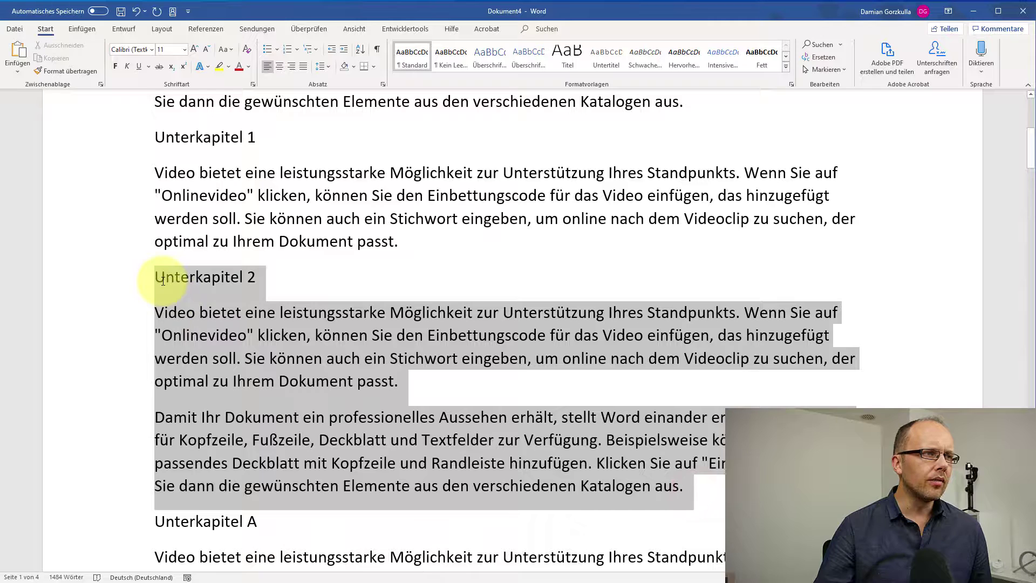
drag(153, 136, 404, 234)
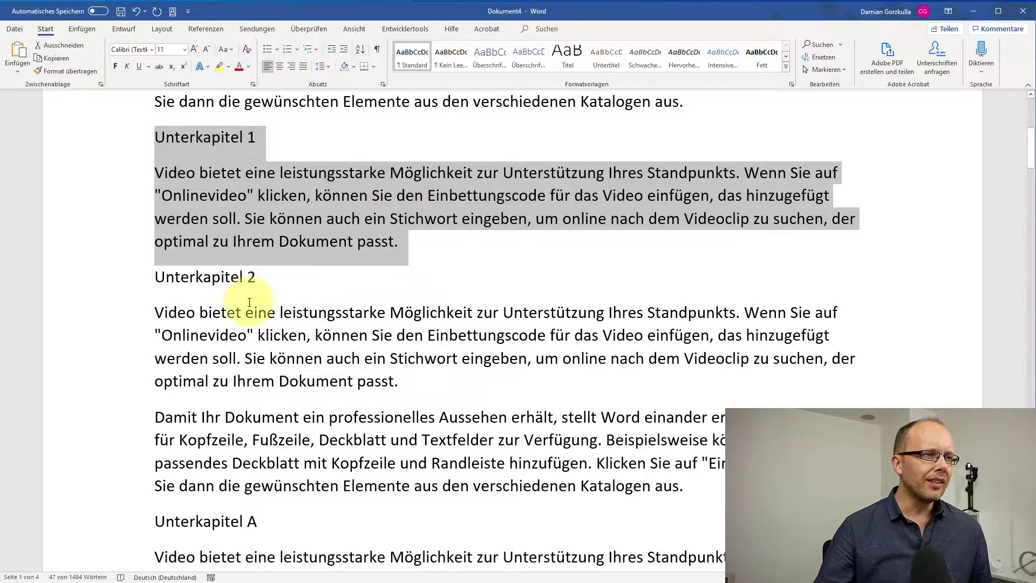
drag(158, 277, 668, 475)
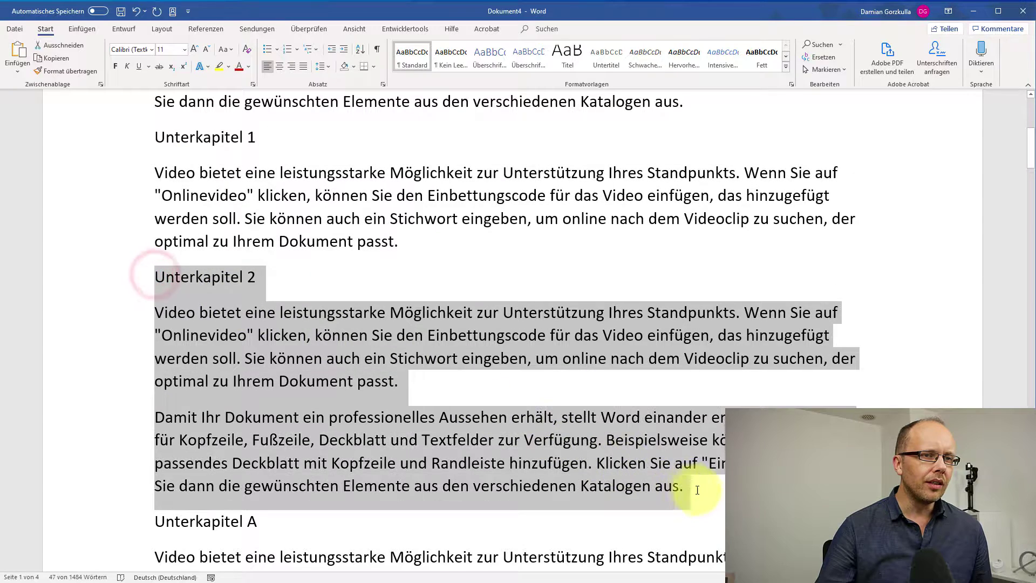
drag(179, 277, 157, 141)
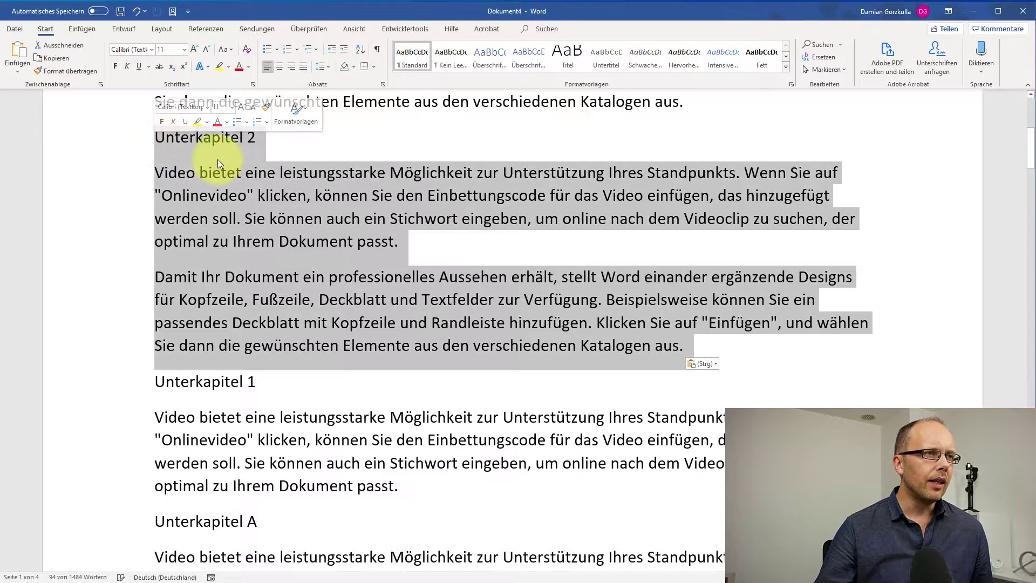
click(215, 176)
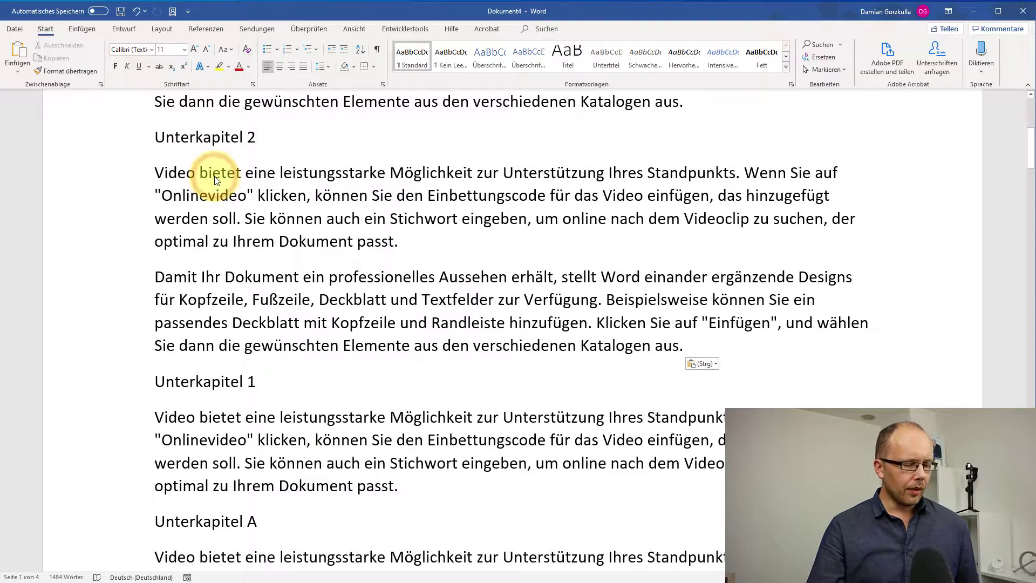
key(ctrl+z)
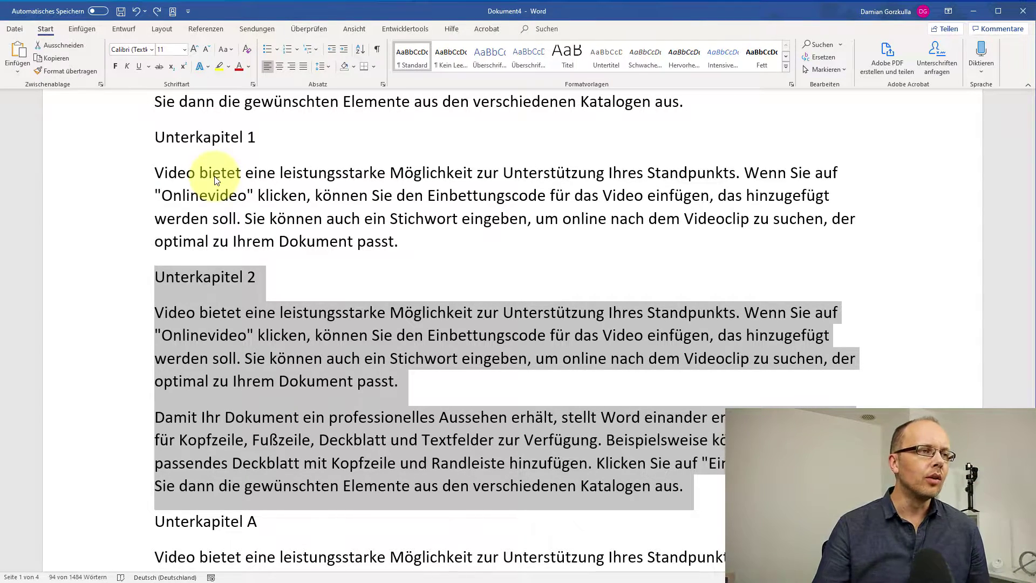
click(277, 279)
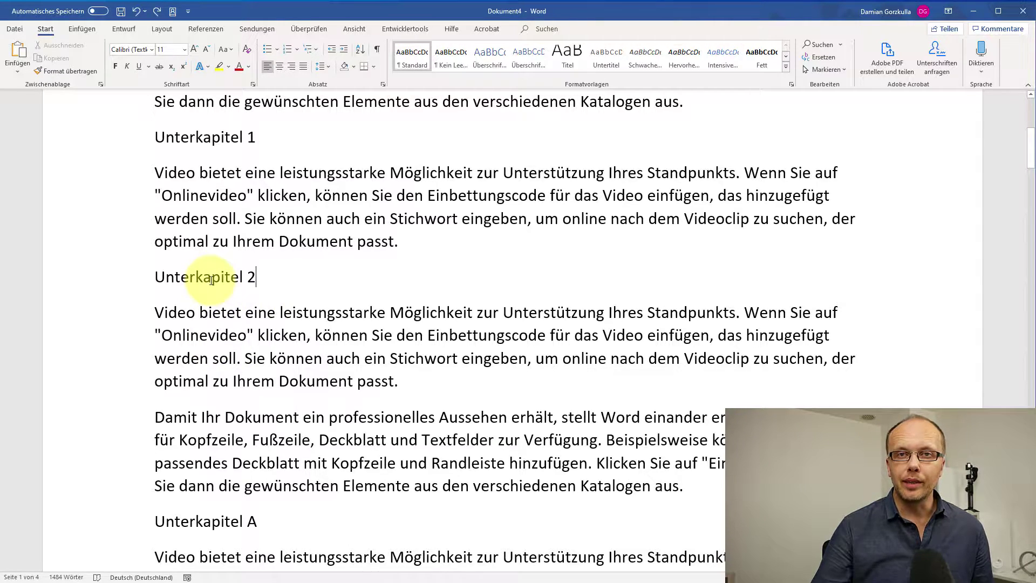
- Return to the top and place the caret in the Kapitel 1 line
scroll(211, 280, up, 1)
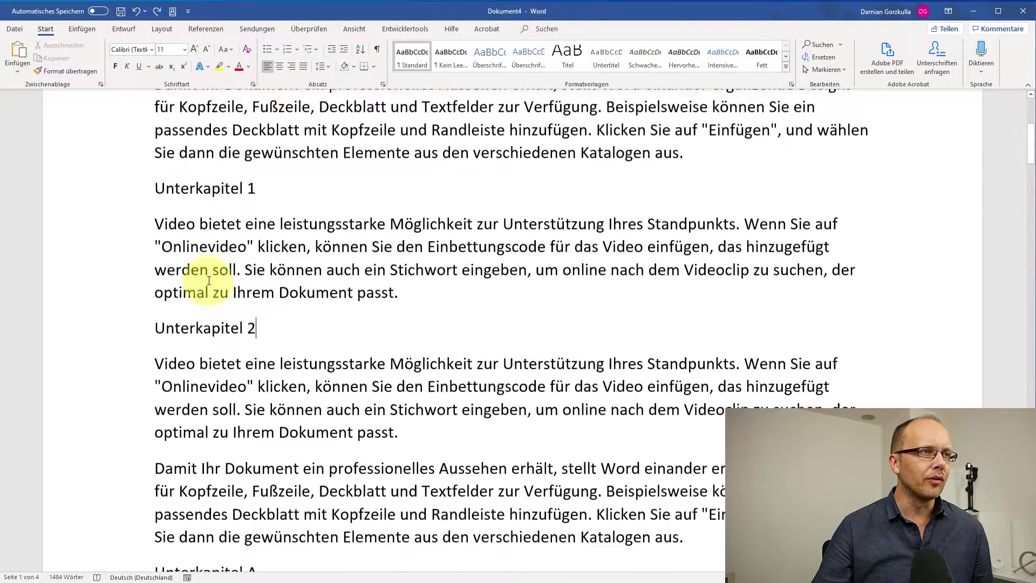
scroll(209, 278, up, 4)
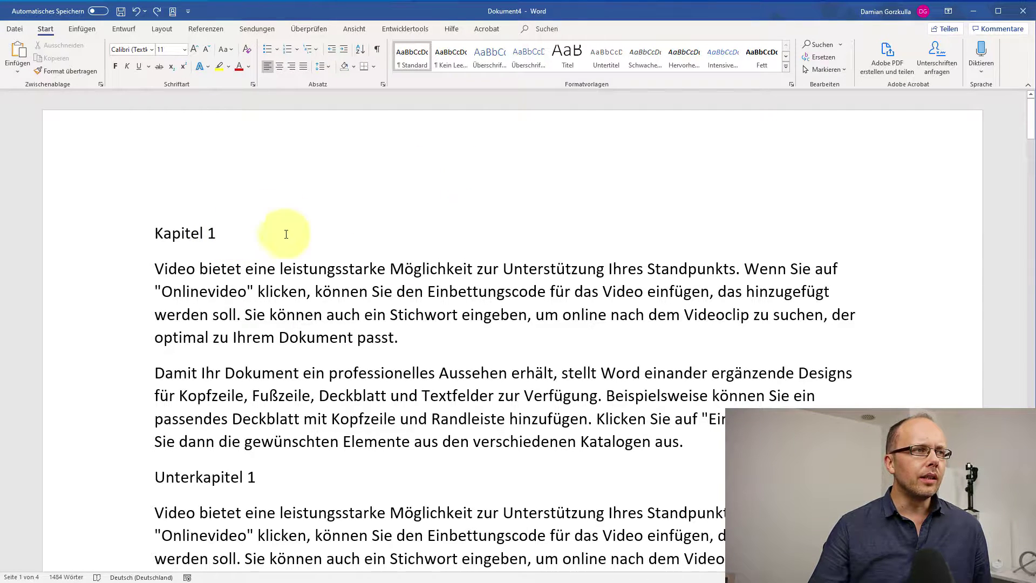
click(193, 233)
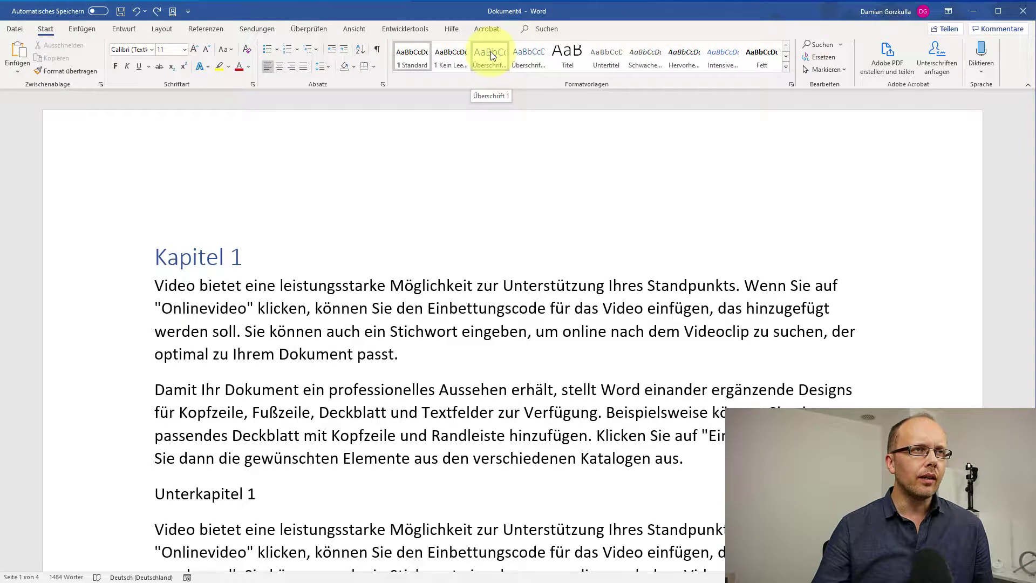
click(490, 54)
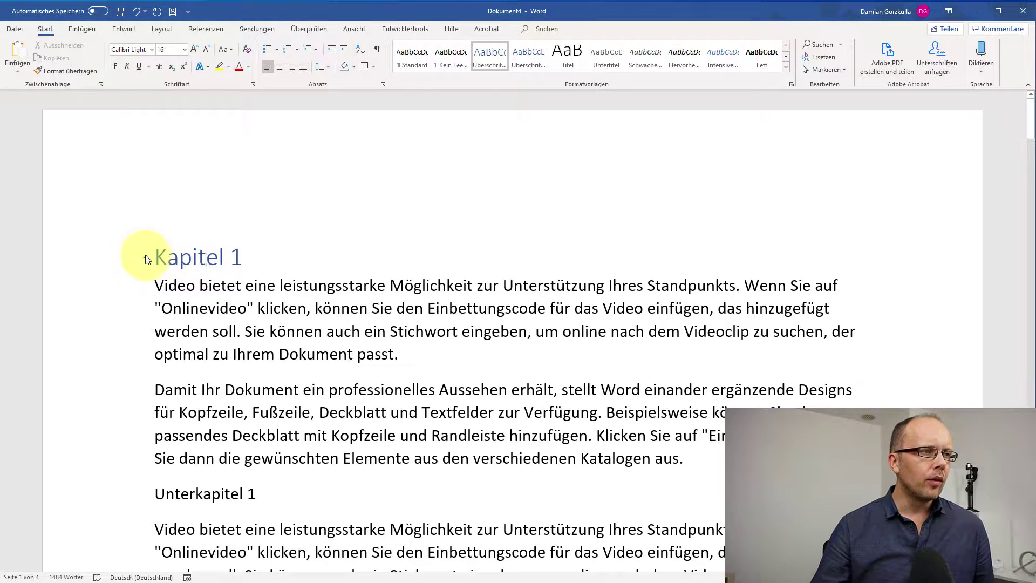
click(146, 259)
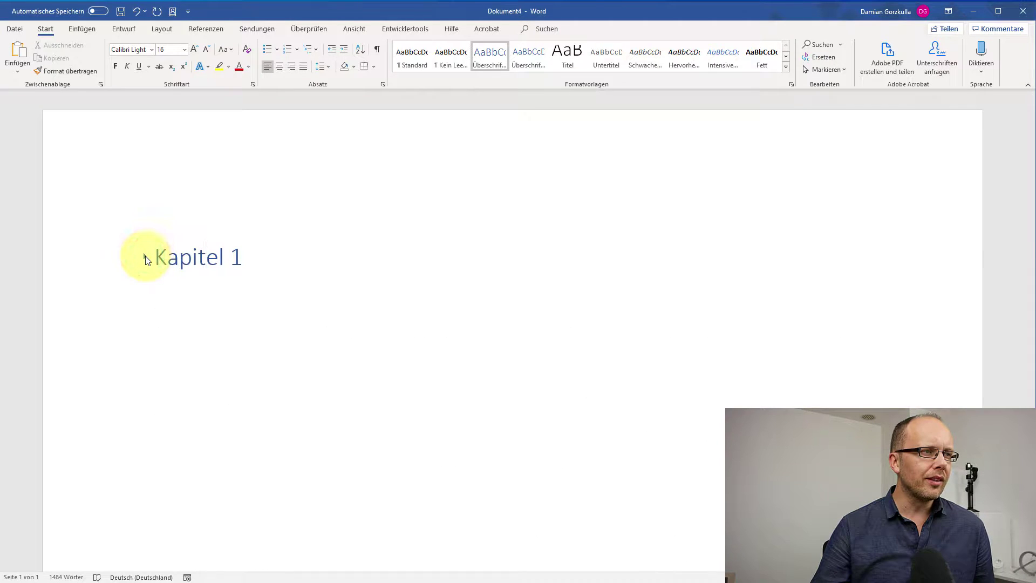
click(145, 257)
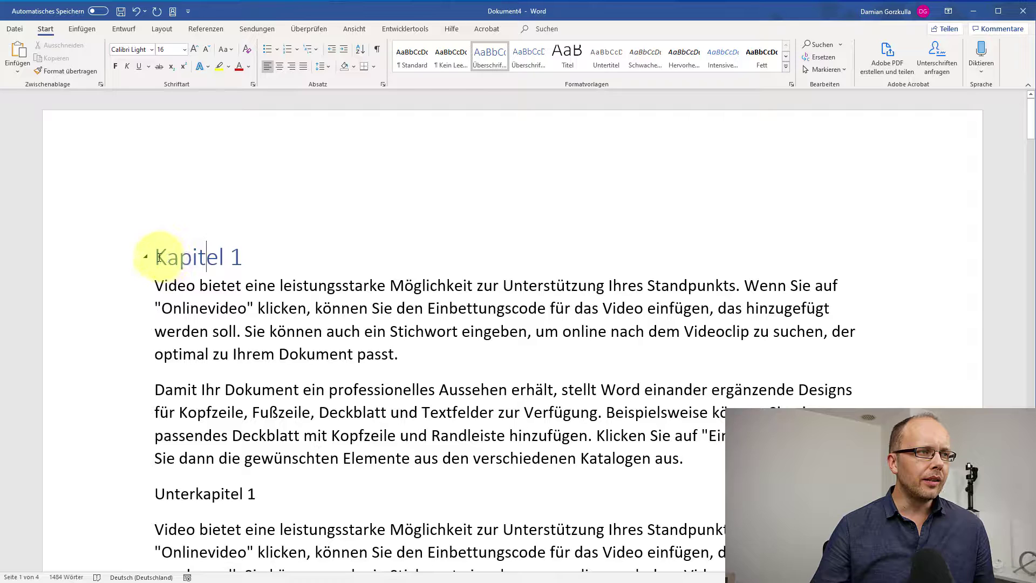
drag(157, 257, 243, 256)
click(247, 281)
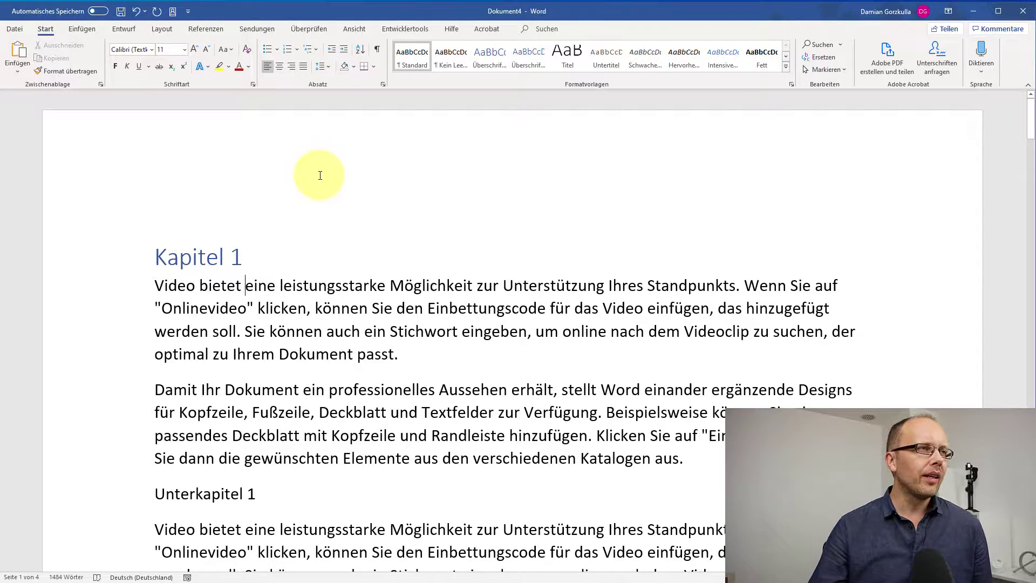
- Turn on the Navigationsbereich from Ansicht and jump to the Kapitel 1 heading
click(355, 29)
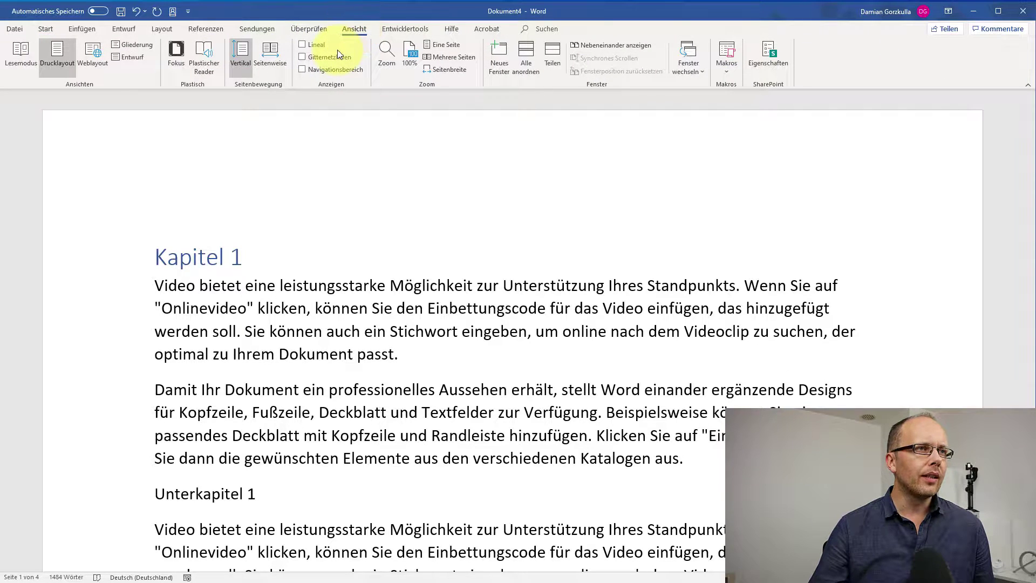
click(304, 70)
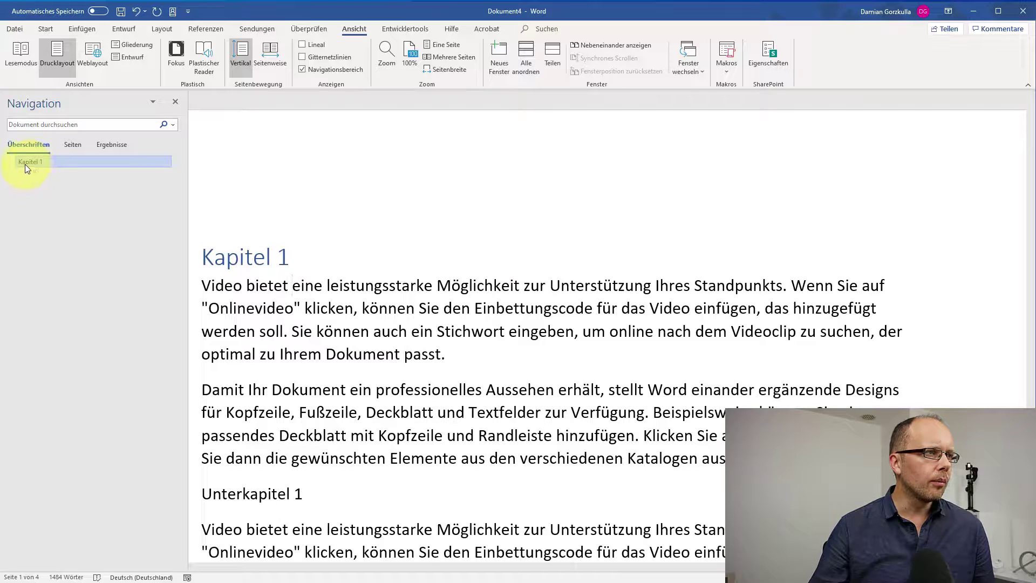
drag(20, 161, 108, 166)
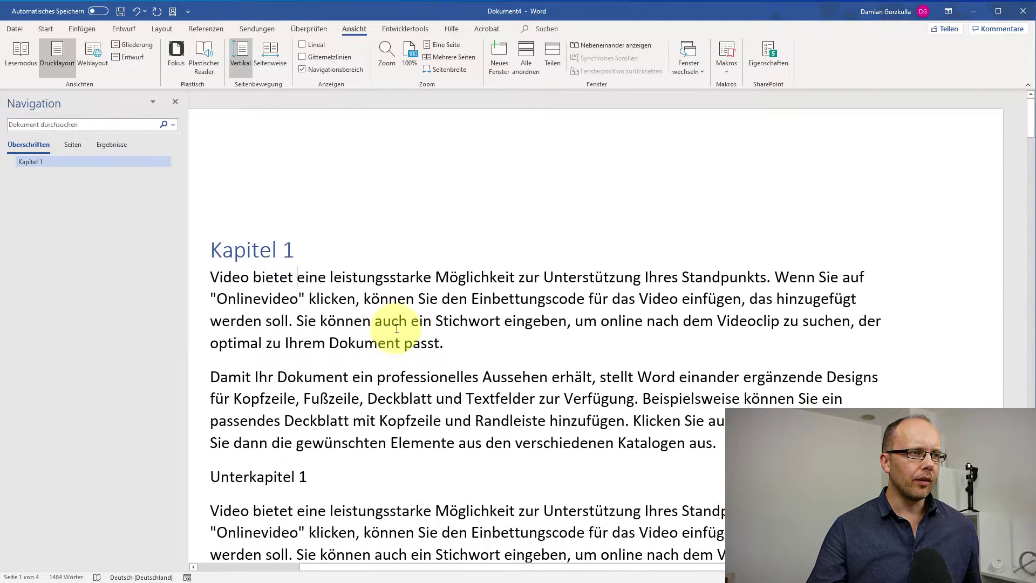
- Put the caret in the Unterkapitel 1 line, back on the Start tab
ctrl+scroll(399, 329, down, 1)
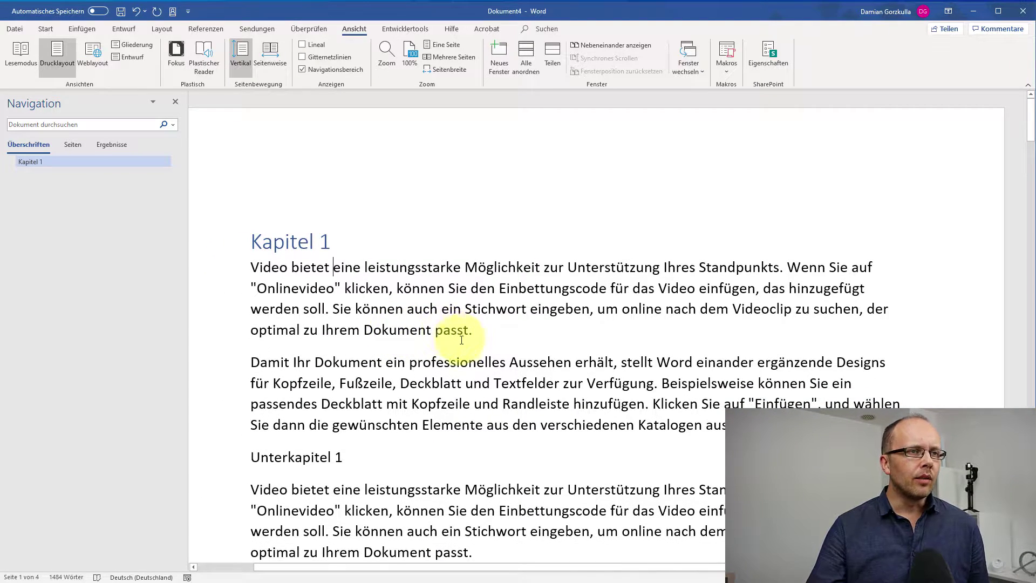
click(297, 246)
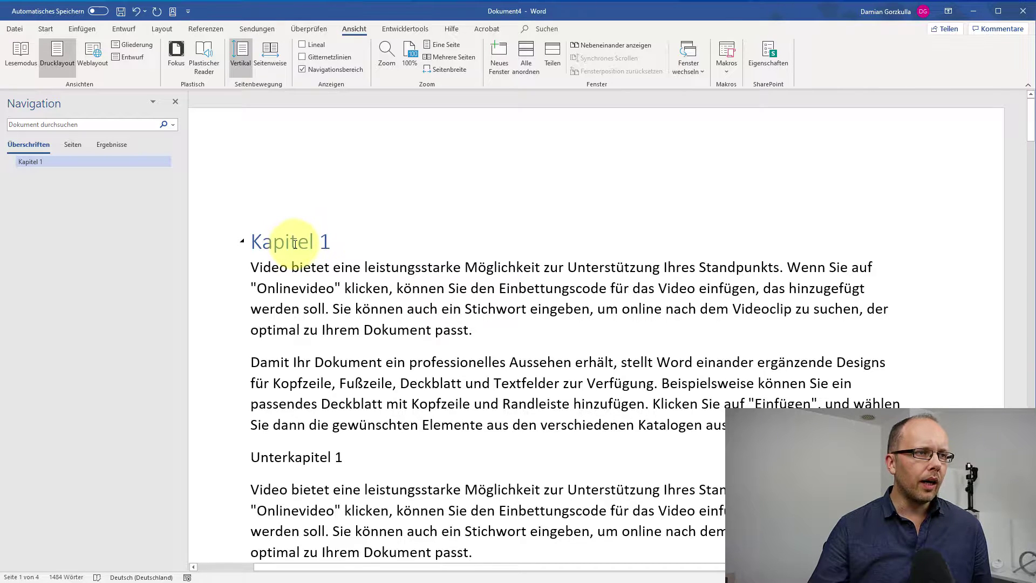
scroll(297, 259, down, 3)
click(303, 302)
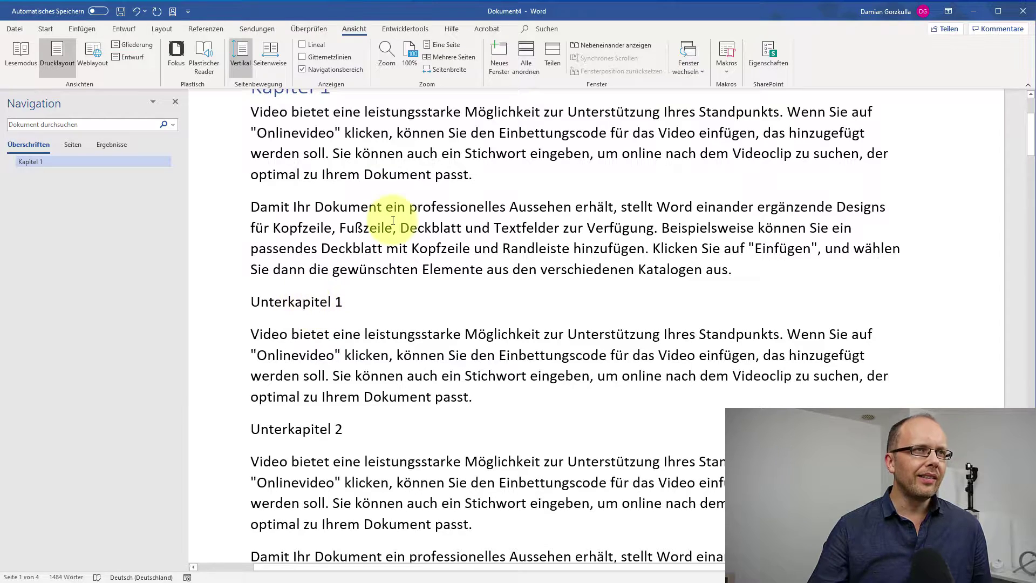
click(51, 30)
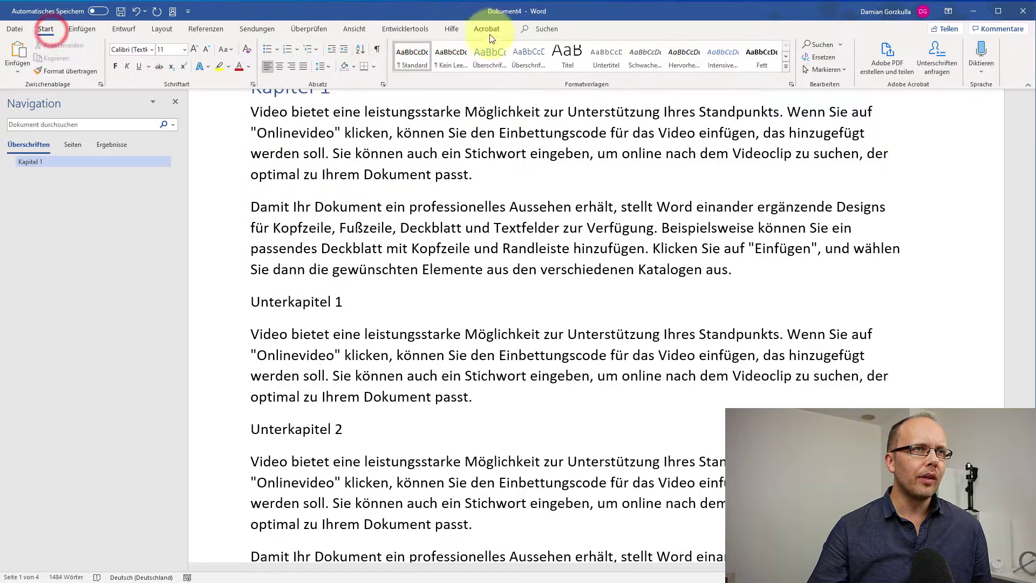
- Apply the Überschrift 2 style to the Unterkapitel 1 line
click(528, 57)
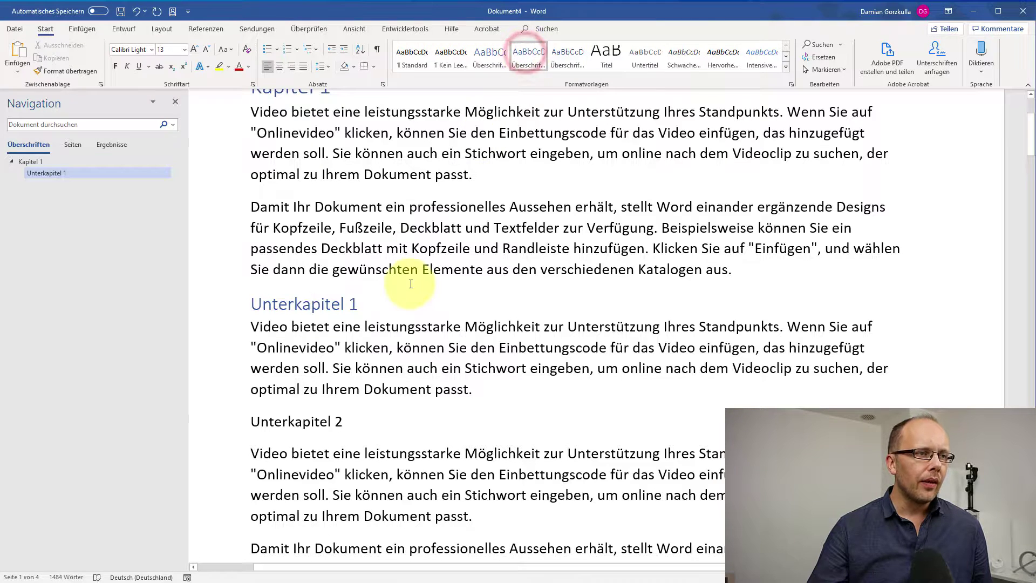
scroll(311, 416, down, 1)
scroll(311, 416, down, 2)
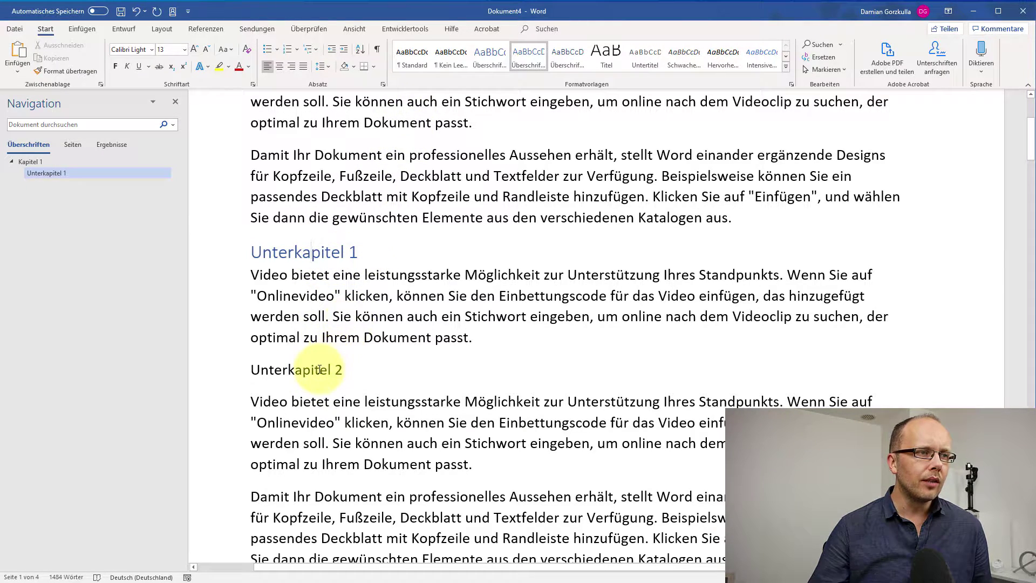
- Apply Überschrift 2 to the Unterkapitel 2 line and scroll to review the result
click(285, 370)
click(527, 57)
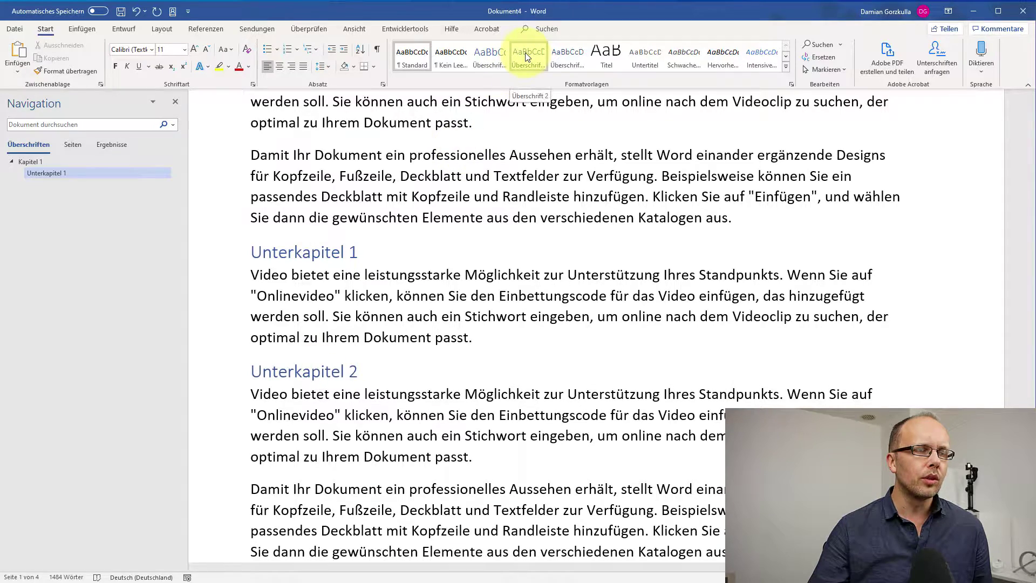
scroll(367, 372, down, 2)
scroll(367, 373, down, 5)
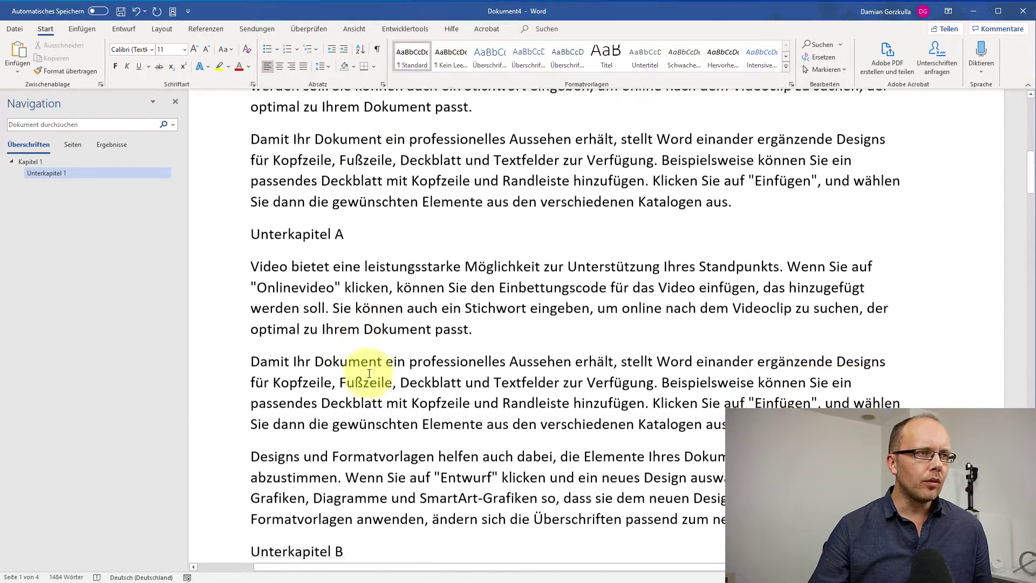
scroll(368, 374, down, 3)
scroll(369, 373, down, 4)
scroll(369, 373, down, 6)
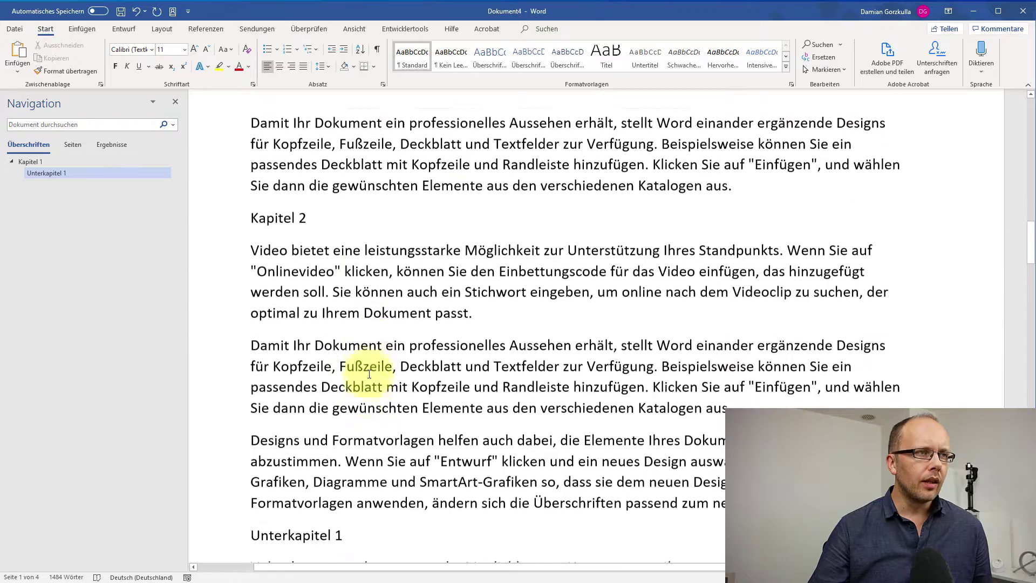
scroll(369, 374, up, 6)
scroll(370, 375, up, 8)
scroll(371, 375, up, 5)
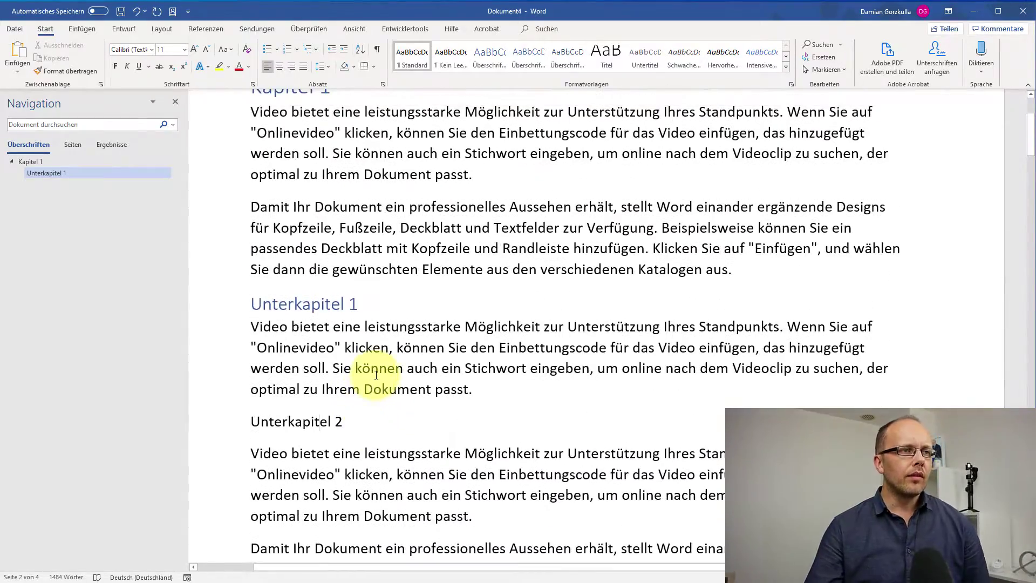
scroll(378, 362, up, 3)
scroll(380, 368, down, 3)
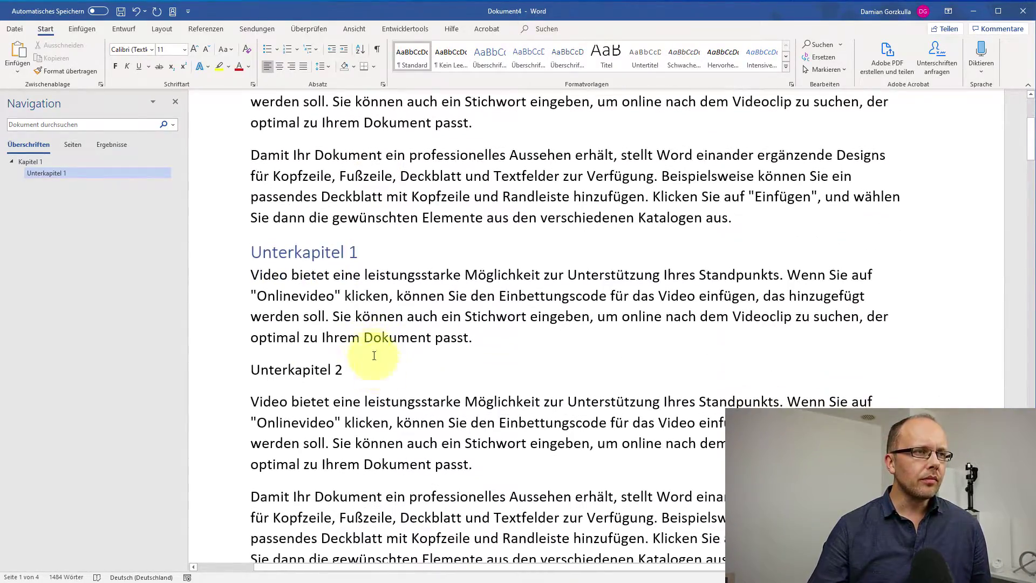
- Paint Unterkapitel 1's heading format onto Unterkapitel 2 and a later Unterkapitel 1 with Format übertragen
click(308, 257)
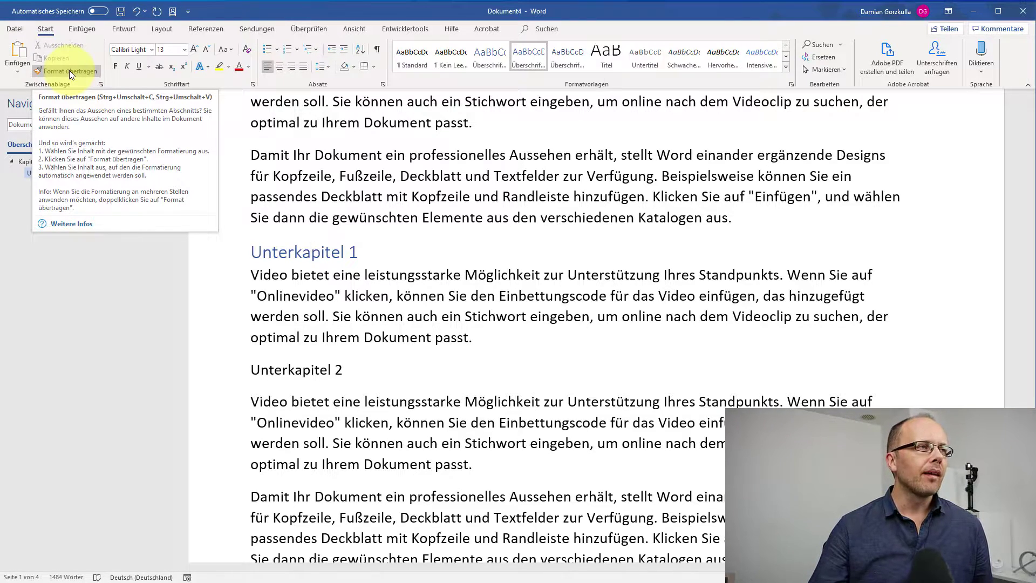
click(69, 70)
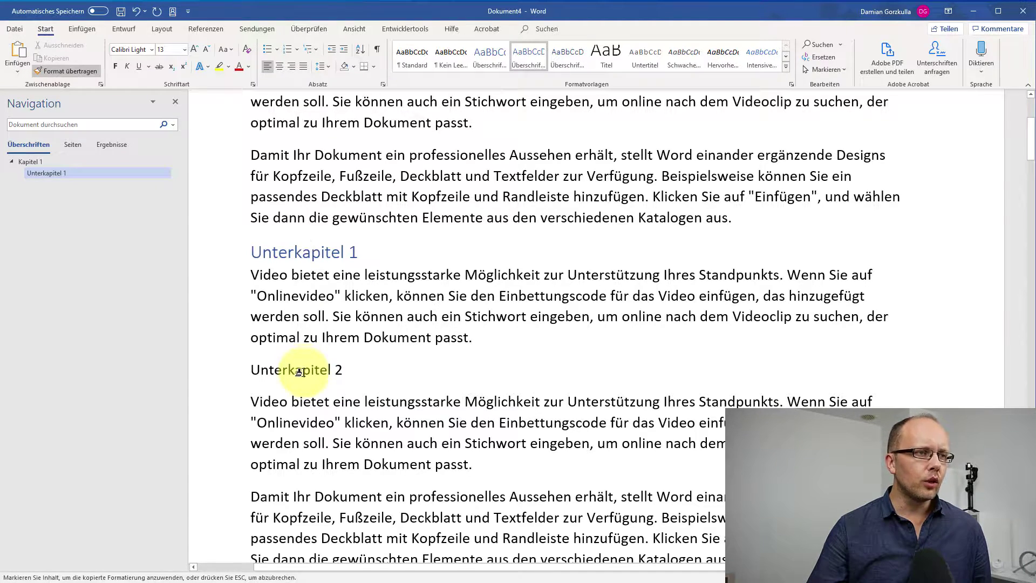
click(300, 371)
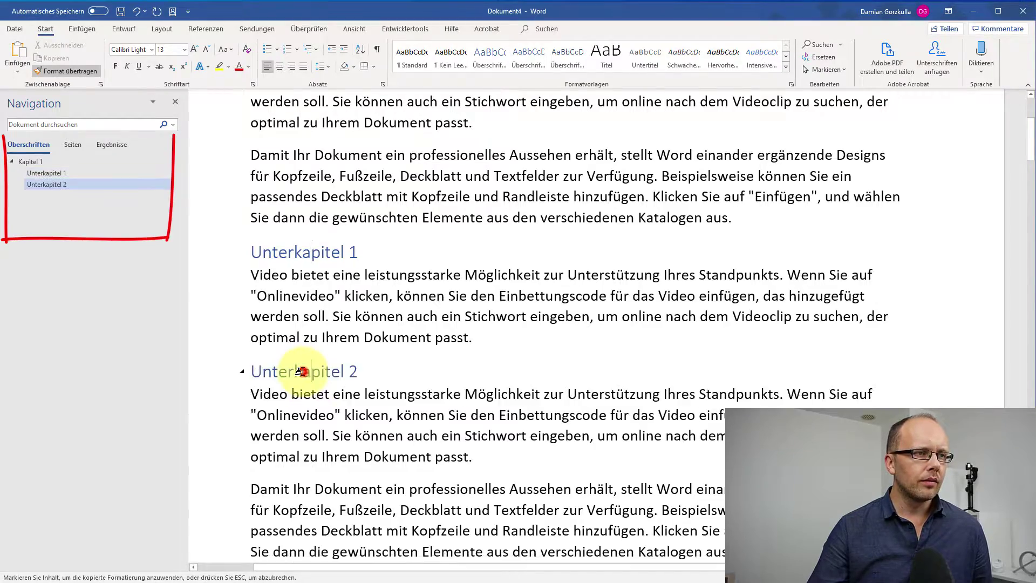
scroll(300, 356, down, 10)
scroll(298, 346, down, 4)
scroll(291, 415, down, 8)
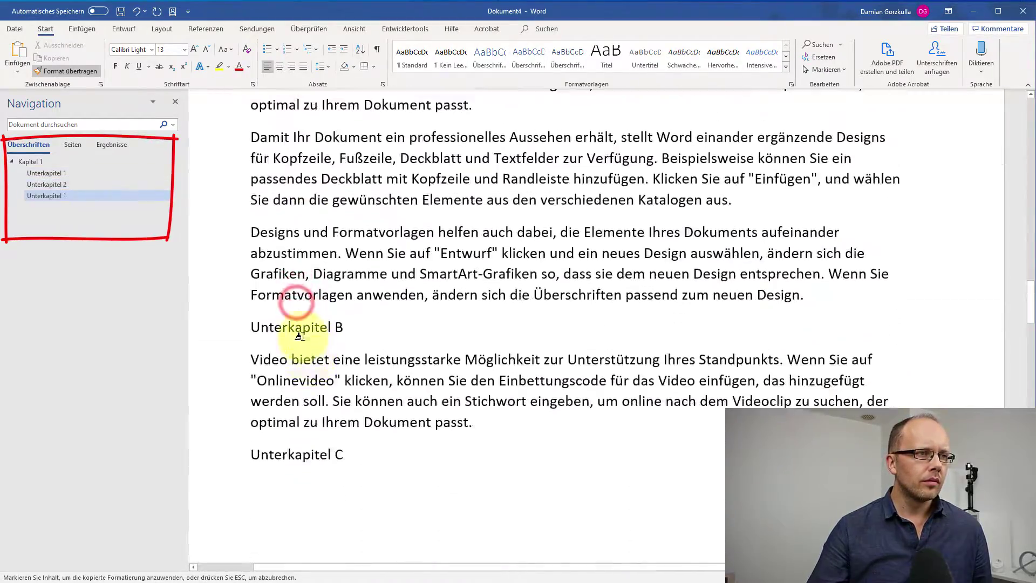
scroll(292, 389, down, 6)
scroll(292, 372, down, 3)
click(301, 401)
scroll(301, 400, down, 10)
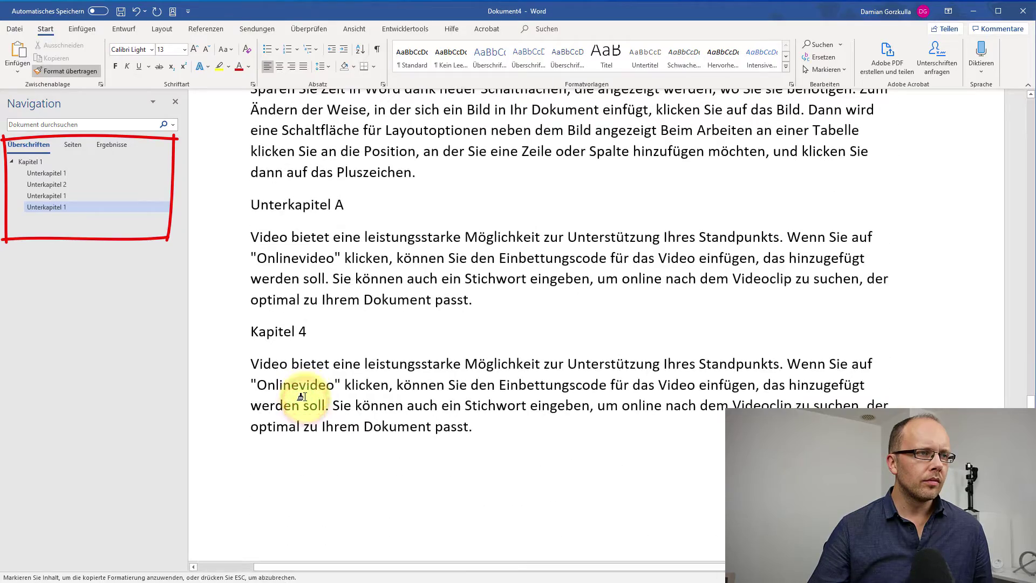
scroll(300, 391, up, 15)
scroll(307, 378, up, 15)
scroll(312, 368, down, 5)
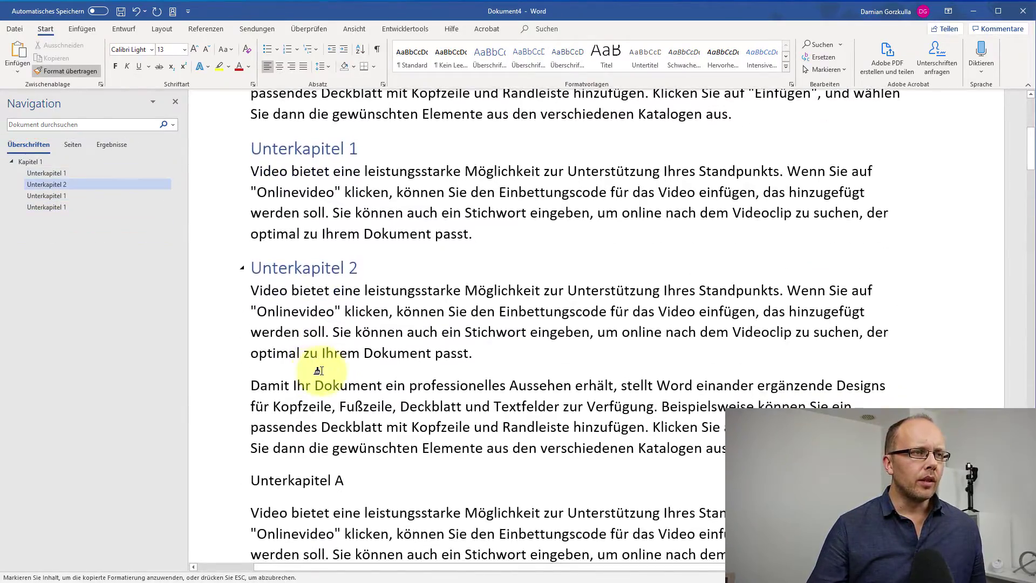
click(318, 270)
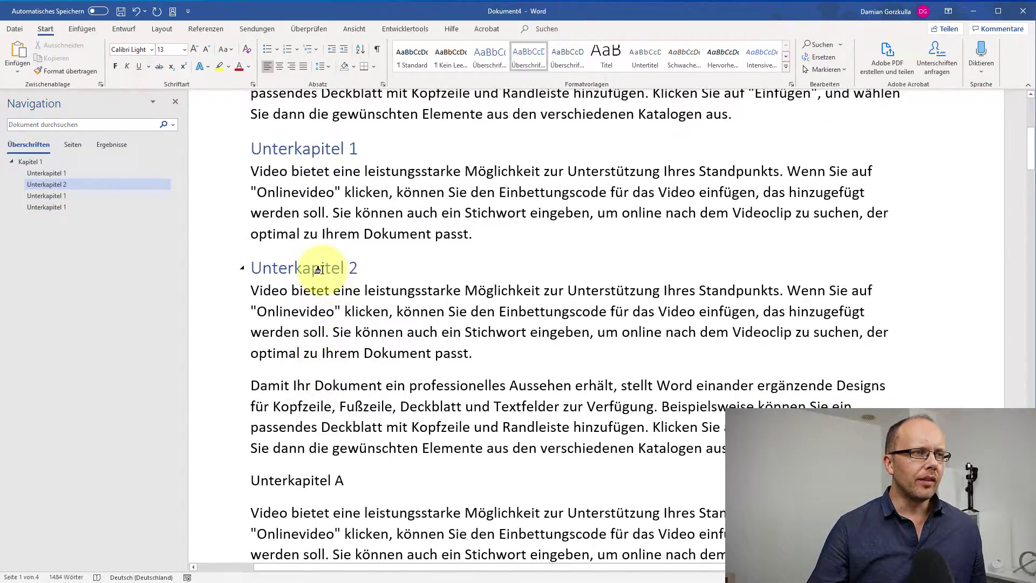
- Scroll back up and place the caret in the Kapitel 1 heading
scroll(321, 269, up, 1)
scroll(318, 259, up, 4)
scroll(295, 240, up, 1)
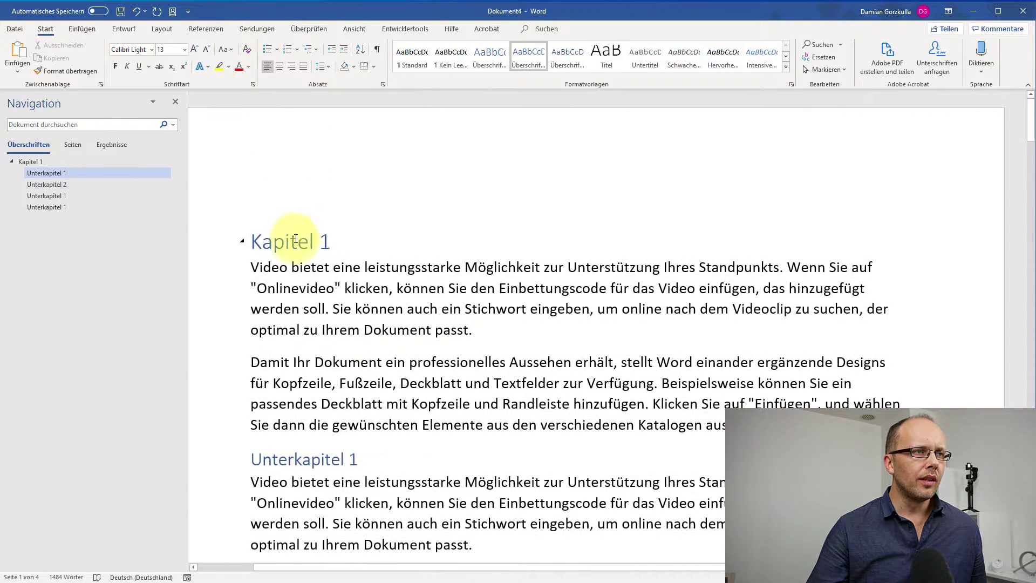
click(294, 241)
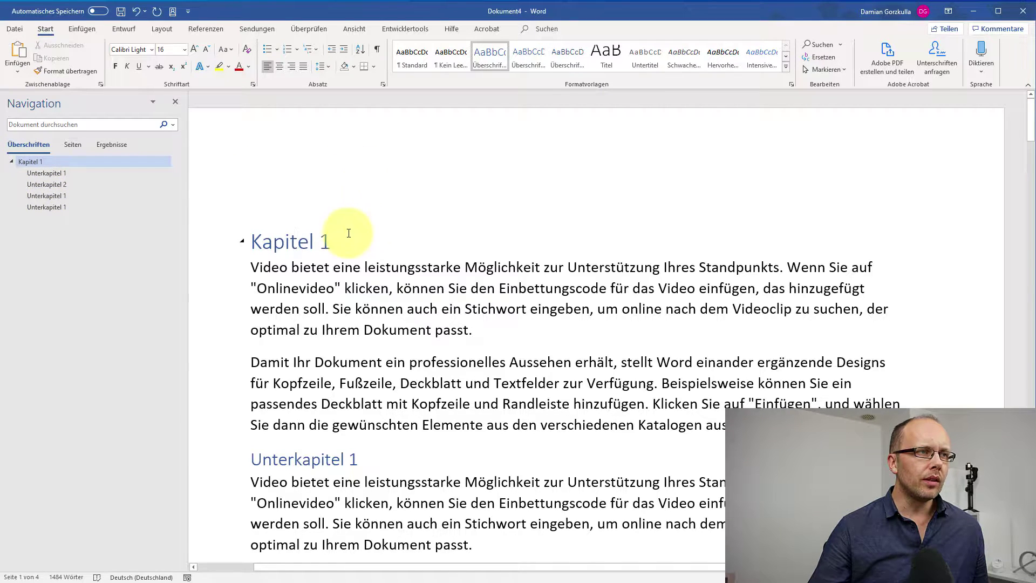
- Paint Kapitel 1's heading format onto Kapitel 3 and Kapitel 4 with Format übertragen
click(67, 70)
scroll(392, 311, down, 3)
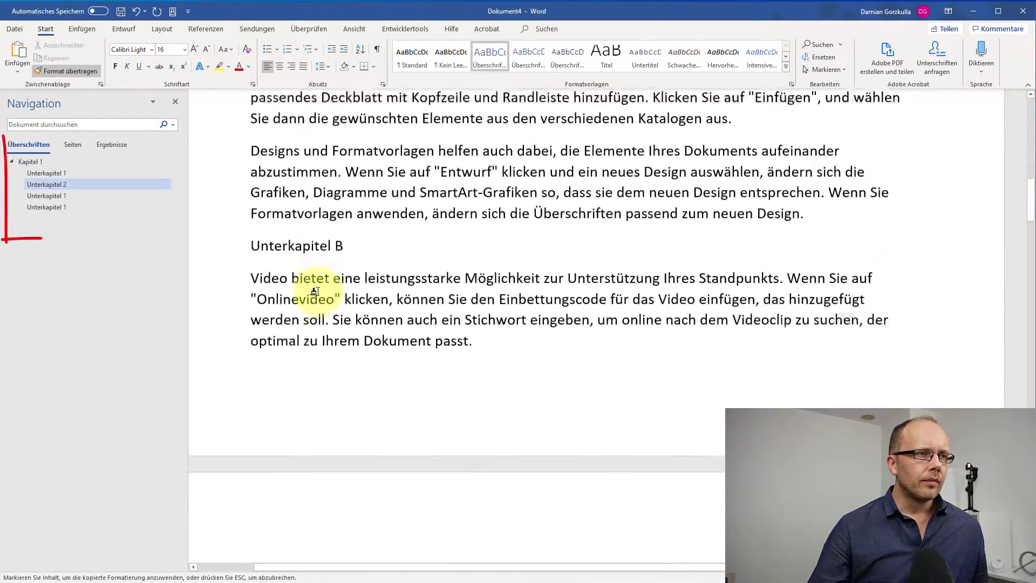
scroll(323, 320, down, 5)
scroll(322, 320, down, 5)
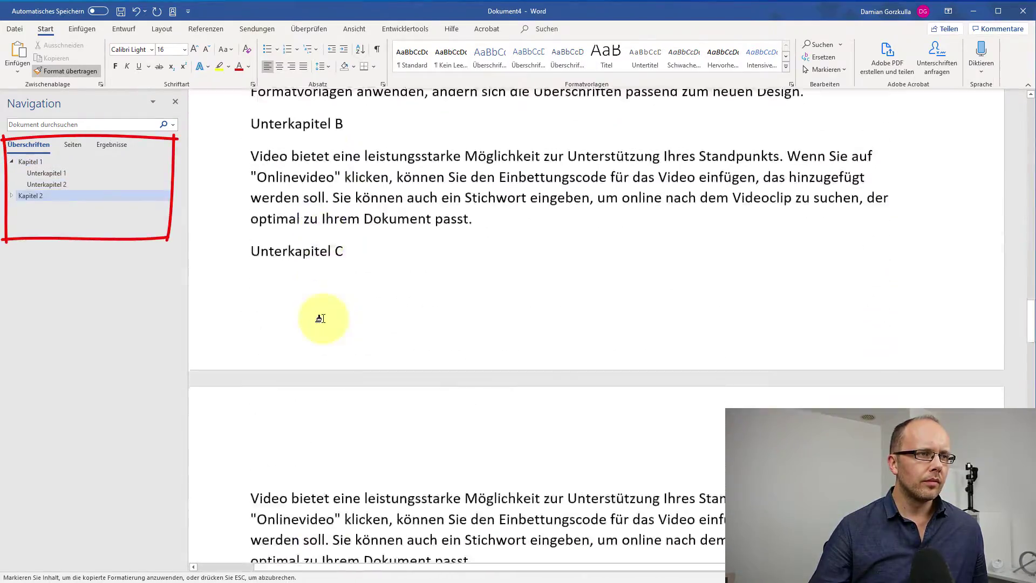
click(259, 326)
scroll(299, 327, down, 3)
scroll(299, 327, down, 5)
click(286, 232)
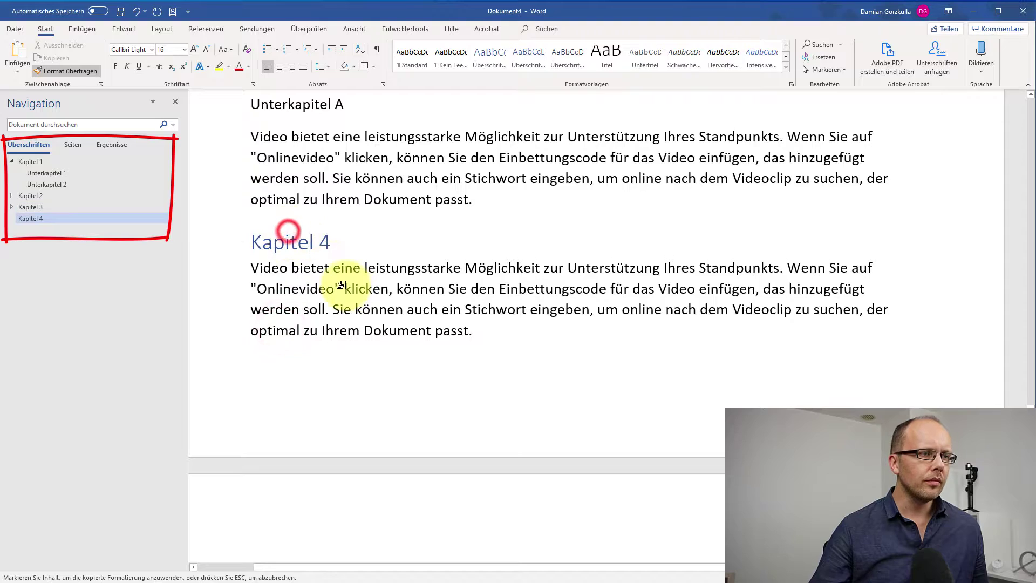
scroll(341, 284, up, 3)
key(Escape)
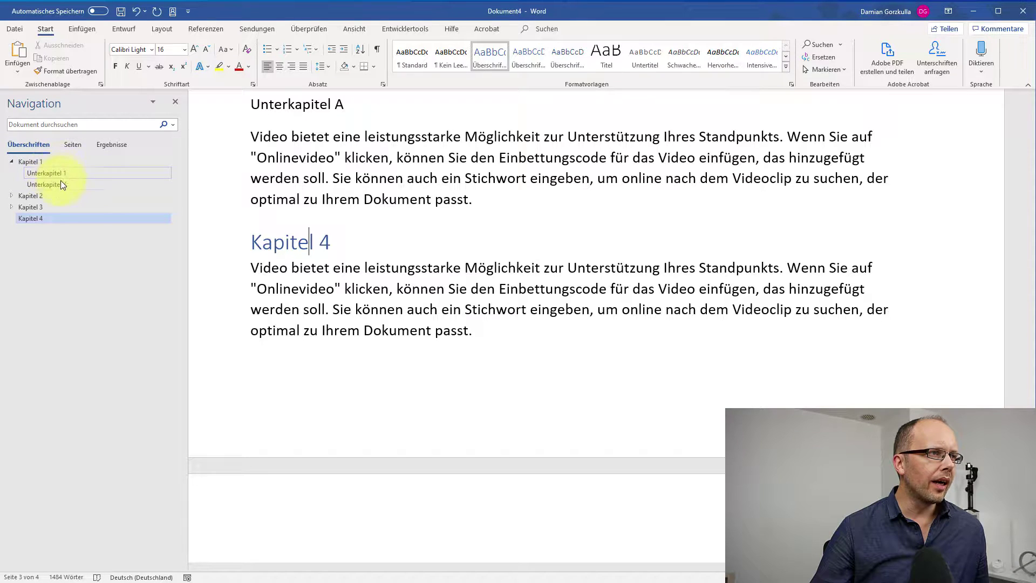
- Expand Kapitel 2 and Kapitel 3 in the navigation pane to show their subchapters
click(11, 195)
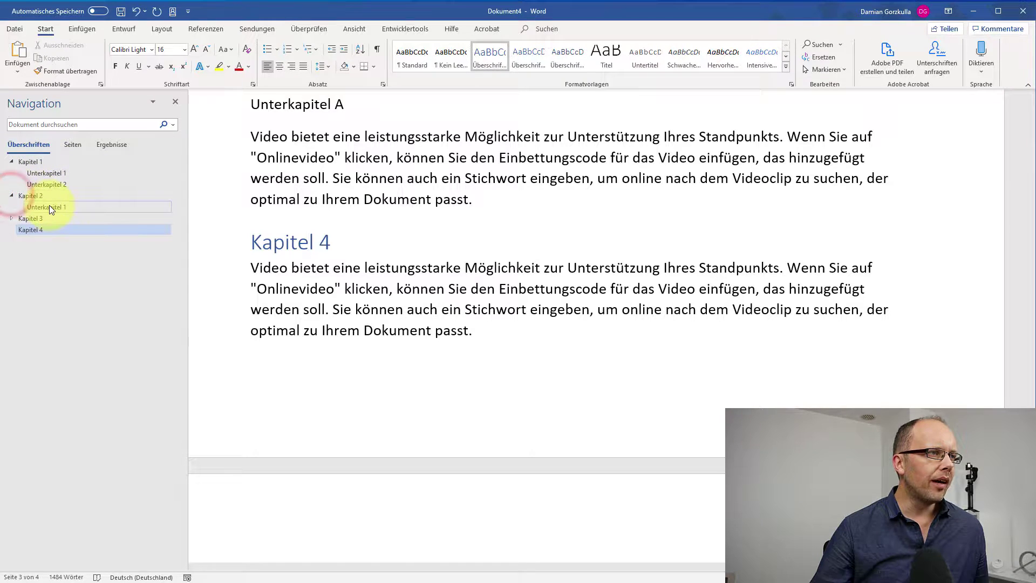
click(11, 218)
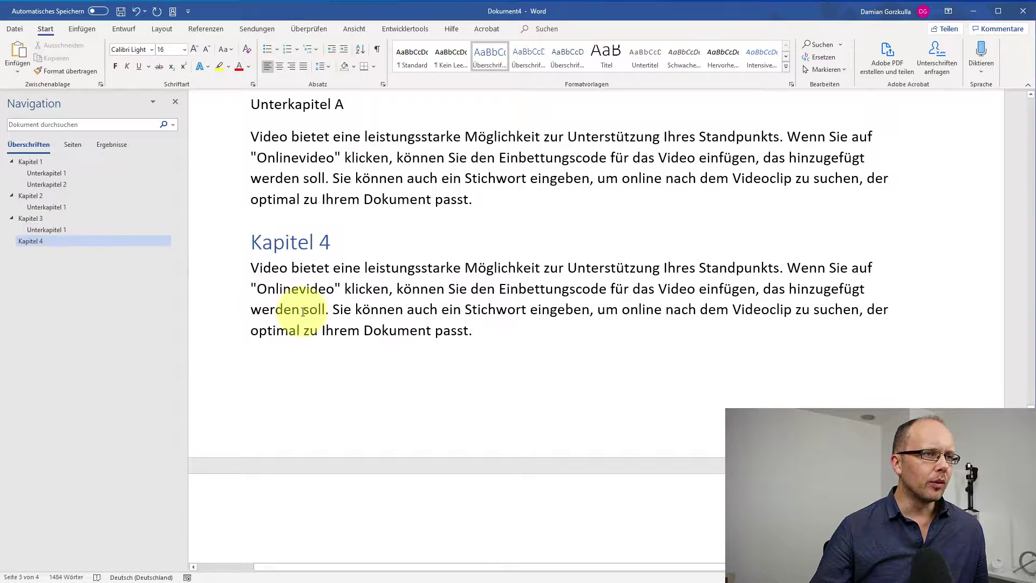
scroll(305, 310, down, 2)
scroll(306, 313, down, 5)
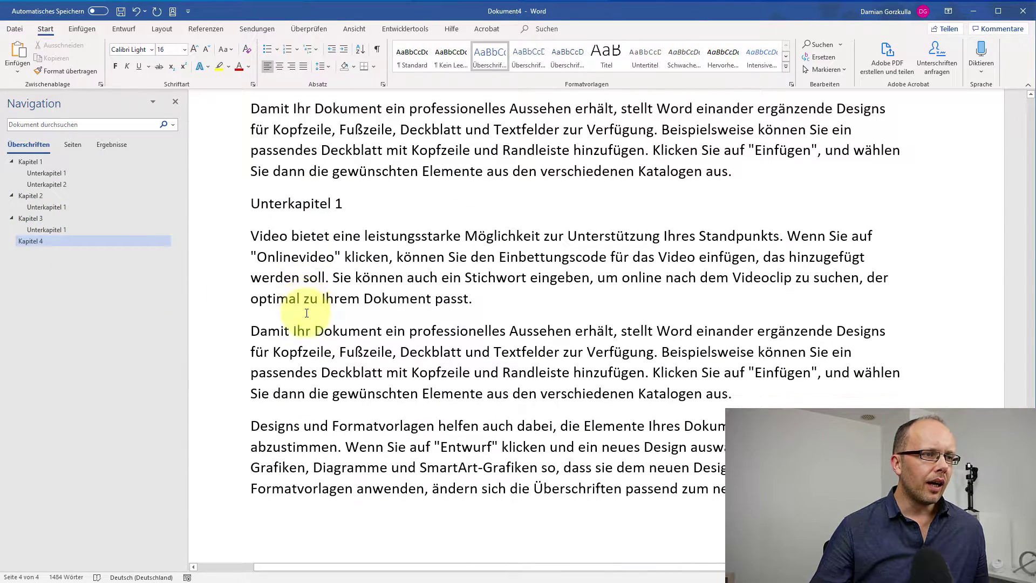
scroll(306, 313, down, 5)
scroll(307, 313, down, 3)
scroll(307, 313, down, 5)
scroll(306, 313, up, 5)
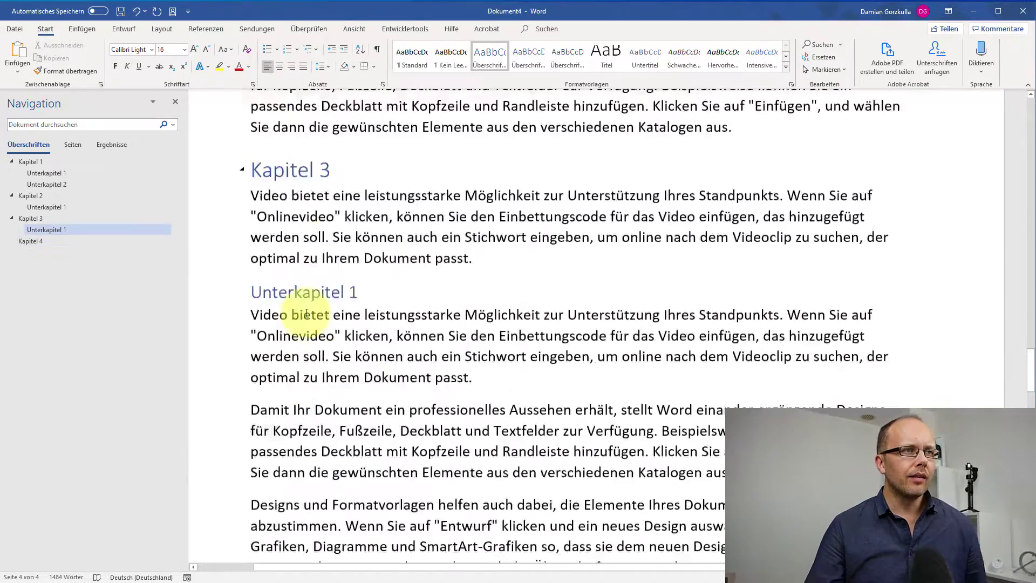
scroll(307, 313, up, 5)
scroll(307, 313, up, 5)
scroll(306, 313, up, 3)
scroll(307, 312, up, 5)
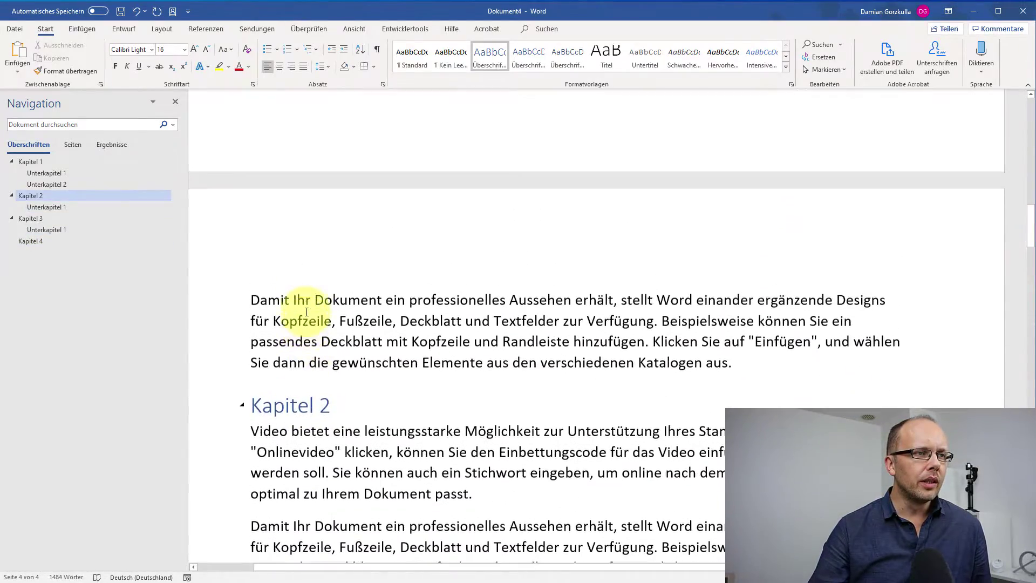
scroll(306, 311, down, 5)
scroll(306, 311, up, 5)
scroll(307, 311, up, 5)
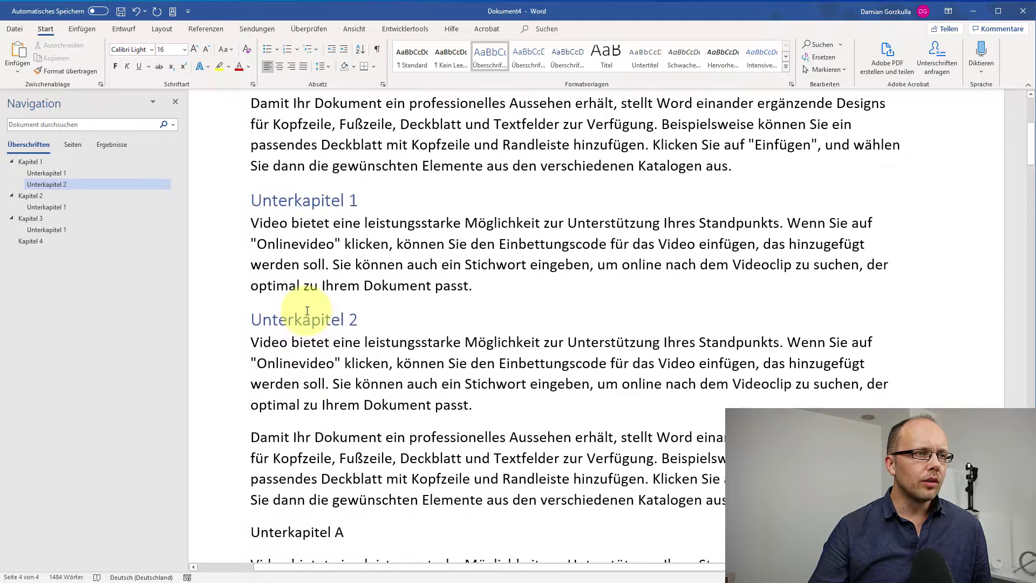
scroll(307, 311, down, 5)
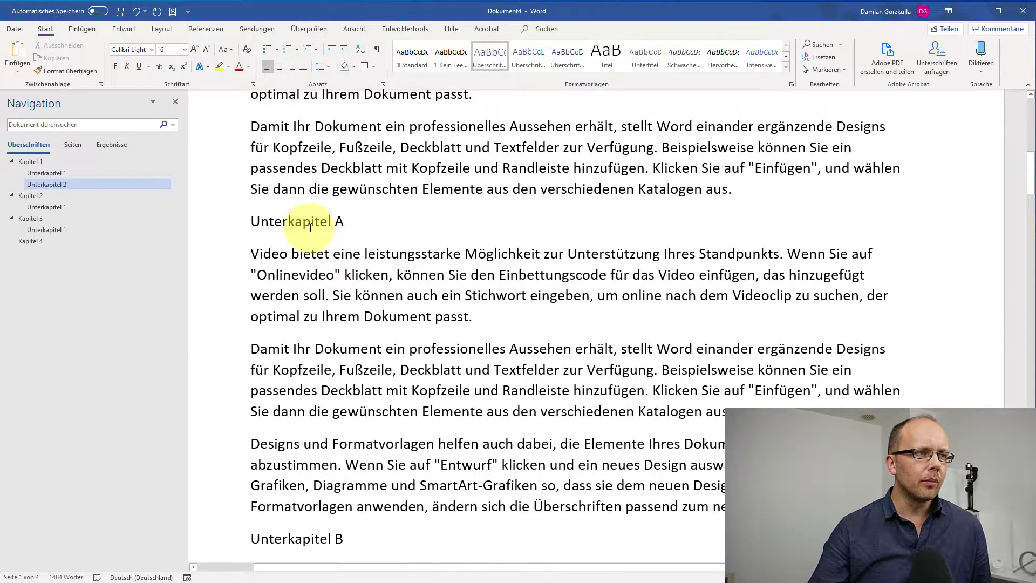
- Style Unterkapitel A as Überschrift 3 and copy its format with Format übertragen
click(310, 225)
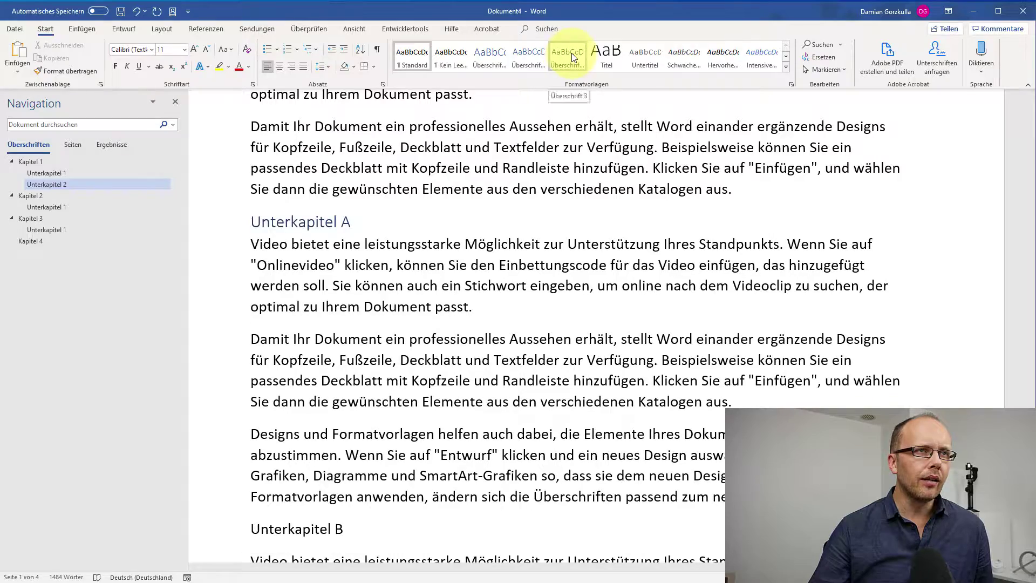
click(574, 57)
click(74, 73)
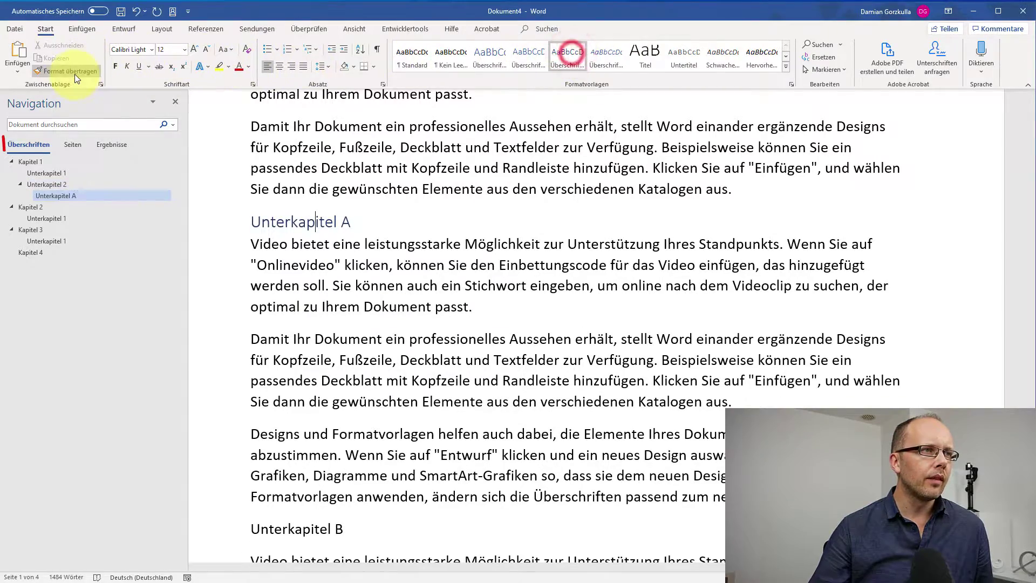
- Paint Überschrift 3 onto Unterkapitel B, Kapitel 2's Unterkapitel A–C and Kapitel 3's Unterkapitel A
scroll(326, 348, down, 3)
click(327, 349)
scroll(302, 329, down, 5)
scroll(300, 323, down, 3)
click(297, 319)
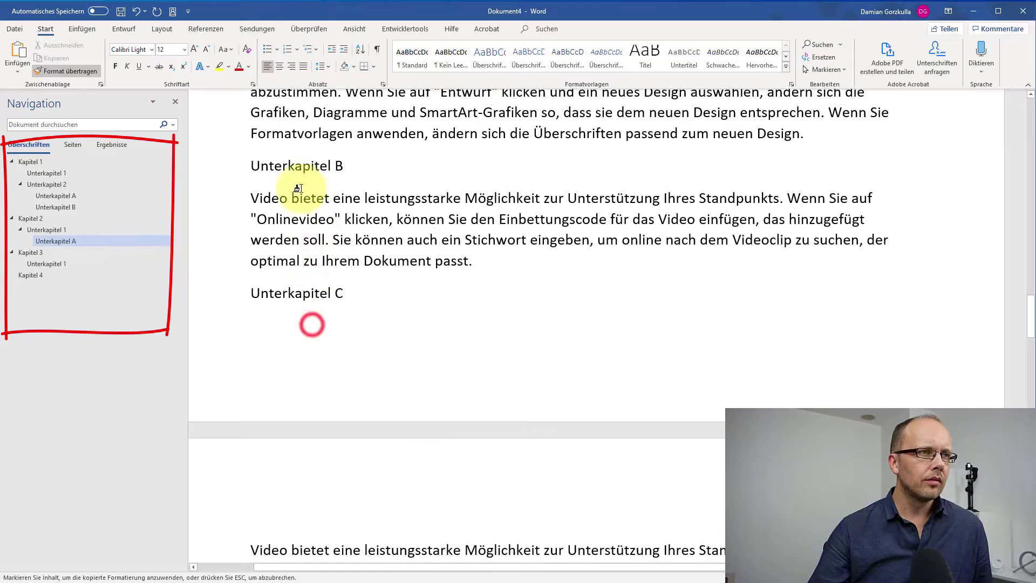
click(296, 166)
click(301, 284)
scroll(318, 341, down, 5)
scroll(302, 323, down, 5)
click(305, 270)
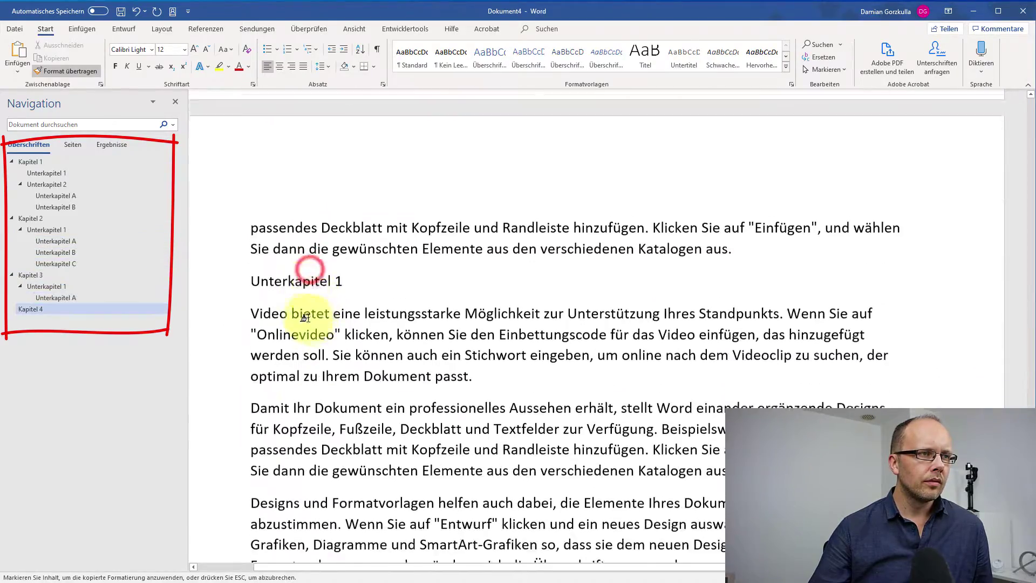
scroll(307, 313, down, 5)
scroll(309, 313, up, 4)
- Apply Überschrift 2 to the Unterkapitel 1 line that follows Kapitel 4
scroll(300, 324, up, 2)
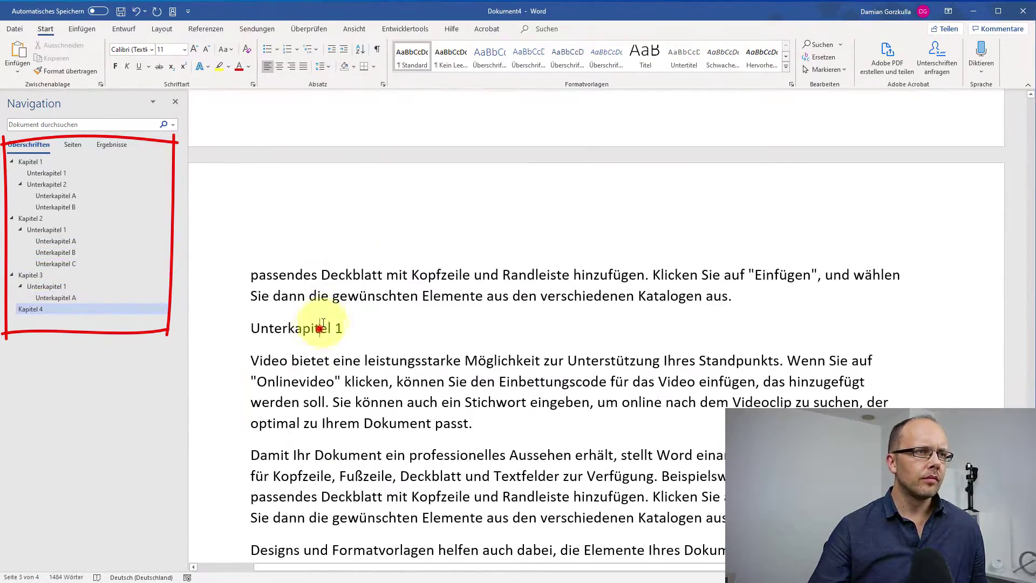
click(319, 328)
click(528, 60)
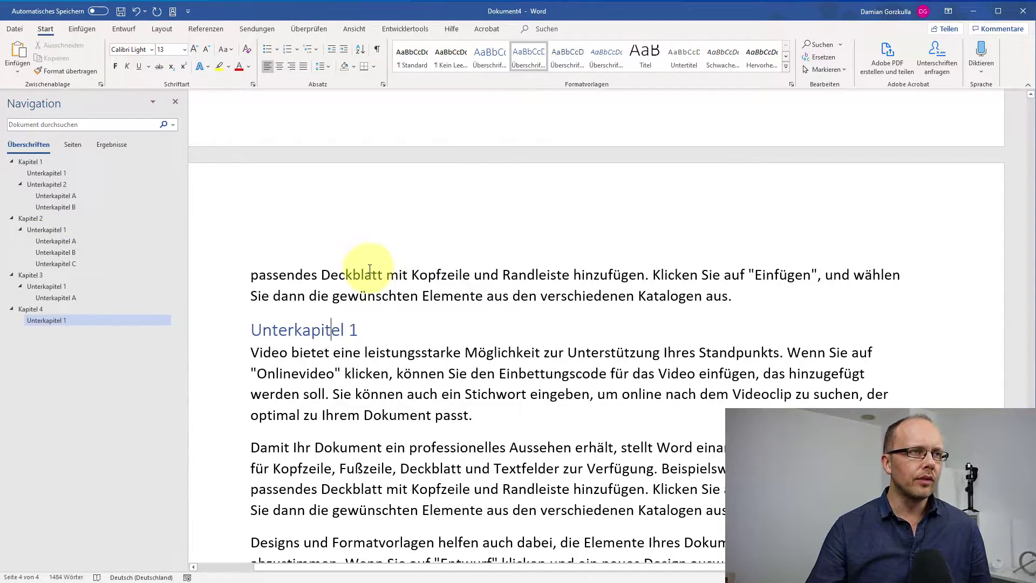
scroll(369, 266, up, 5)
scroll(370, 266, up, 7)
scroll(373, 266, up, 7)
scroll(356, 254, up, 6)
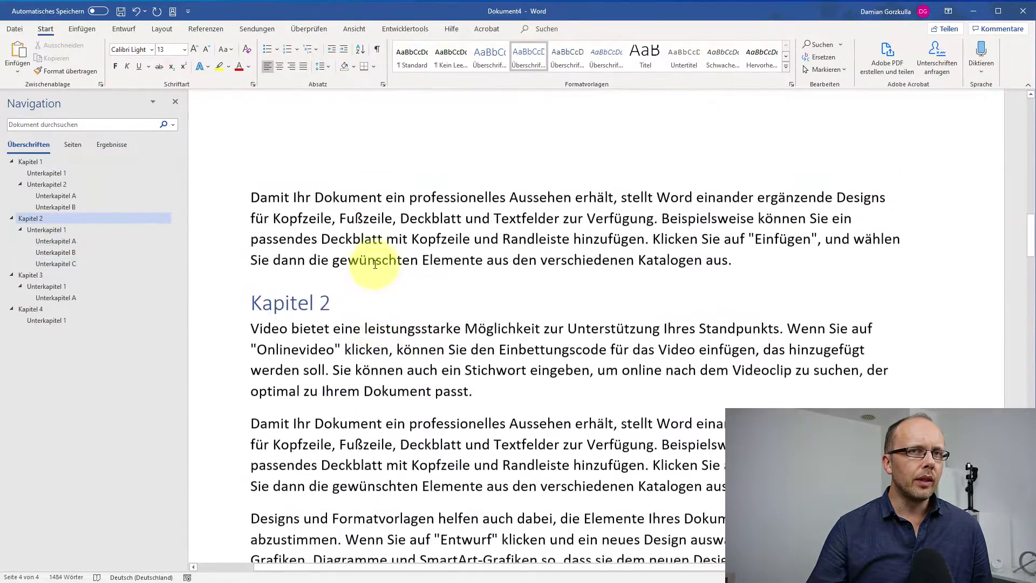
scroll(302, 276, up, 6)
scroll(350, 273, up, 6)
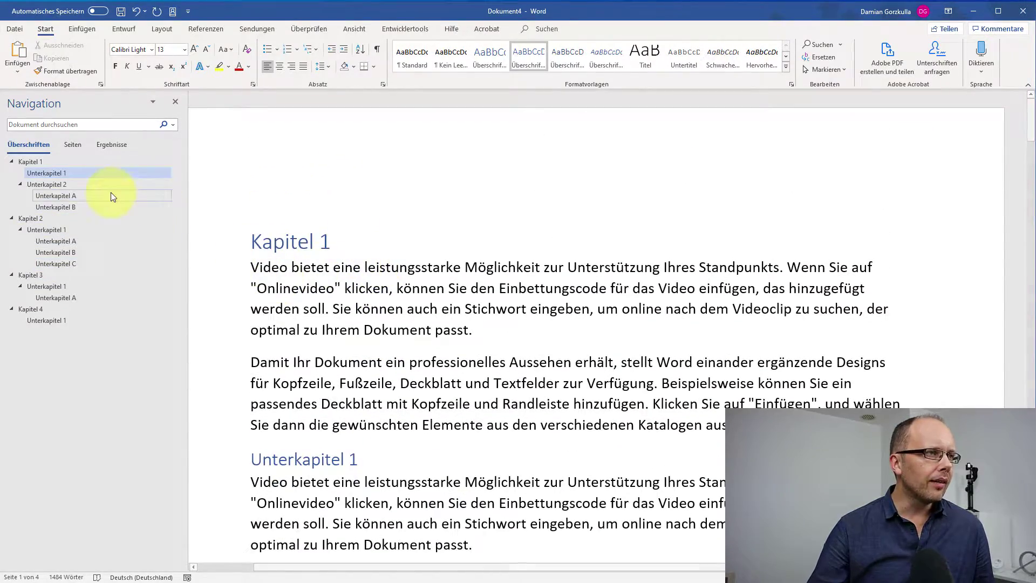
- Collapse Kapitel 1, 2, 3 and 4 in the Navigation pane
click(12, 161)
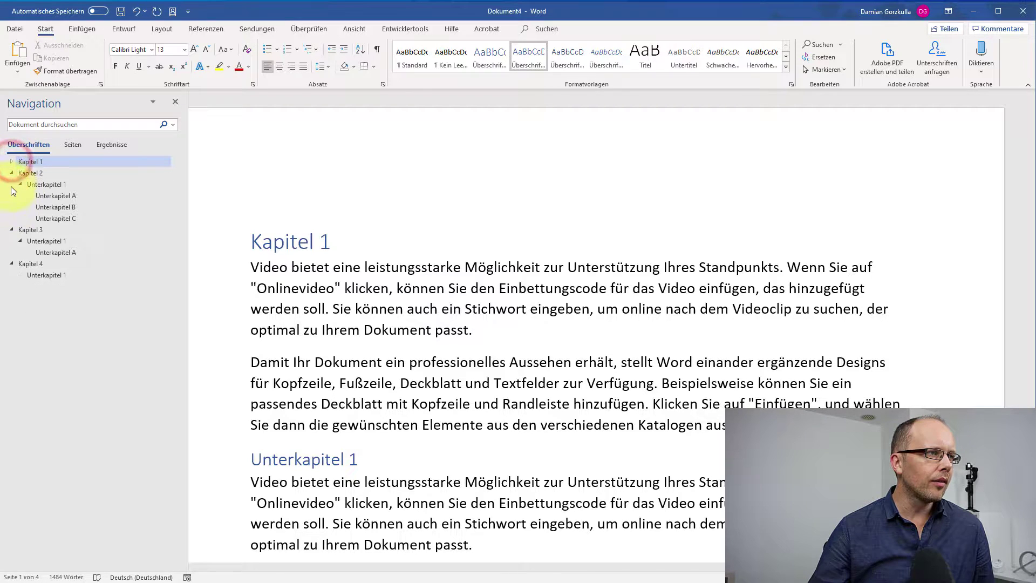
click(12, 173)
click(11, 184)
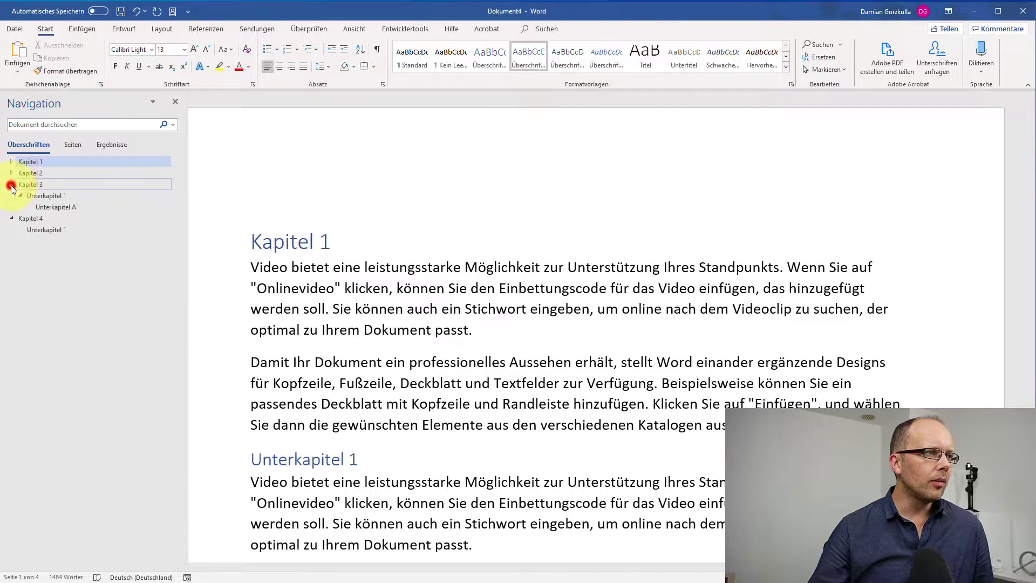
click(11, 196)
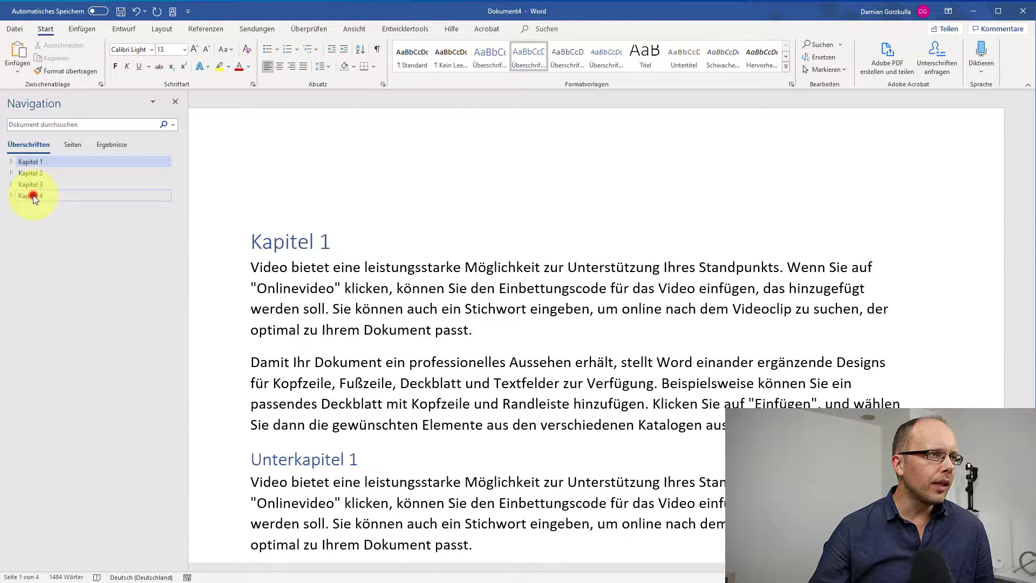
- Drag Kapitel 4 up between Kapitel 1 and Kapitel 2
mouse_move(33, 195)
mouse_down()
mouse_move(36, 172)
mouse_move(64, 171)
mouse_up()
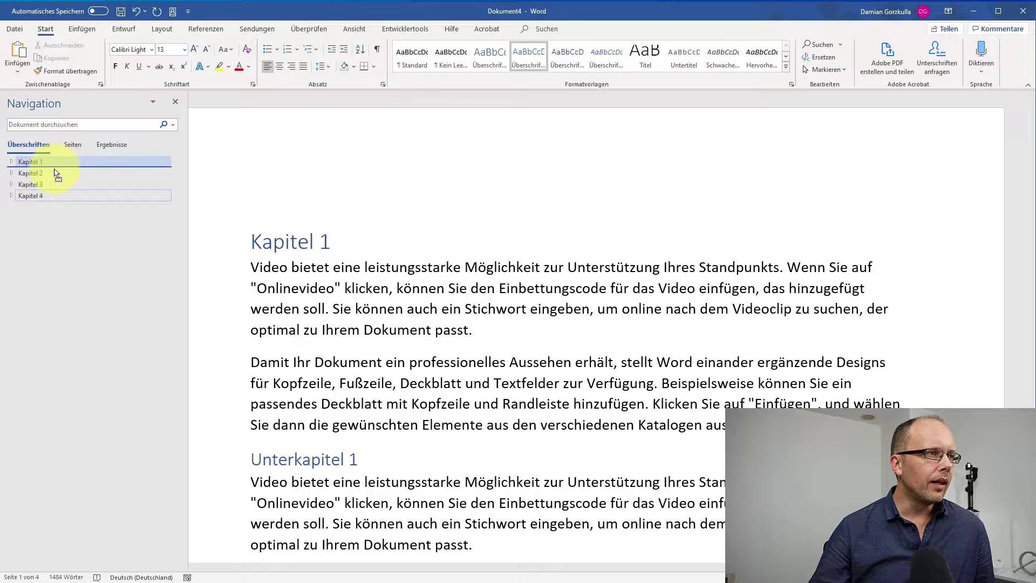
drag(57, 174, 56, 173)
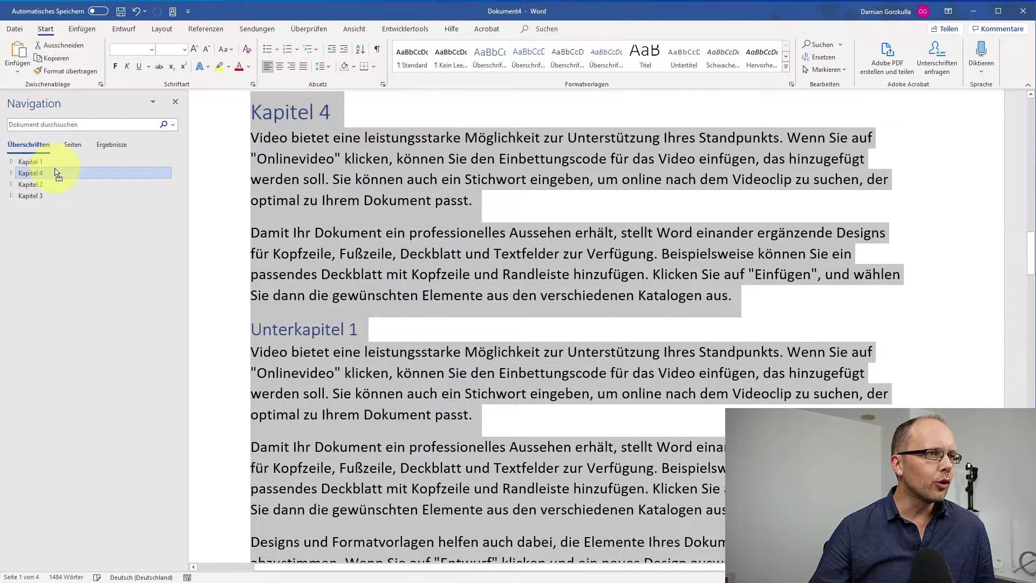
click(319, 228)
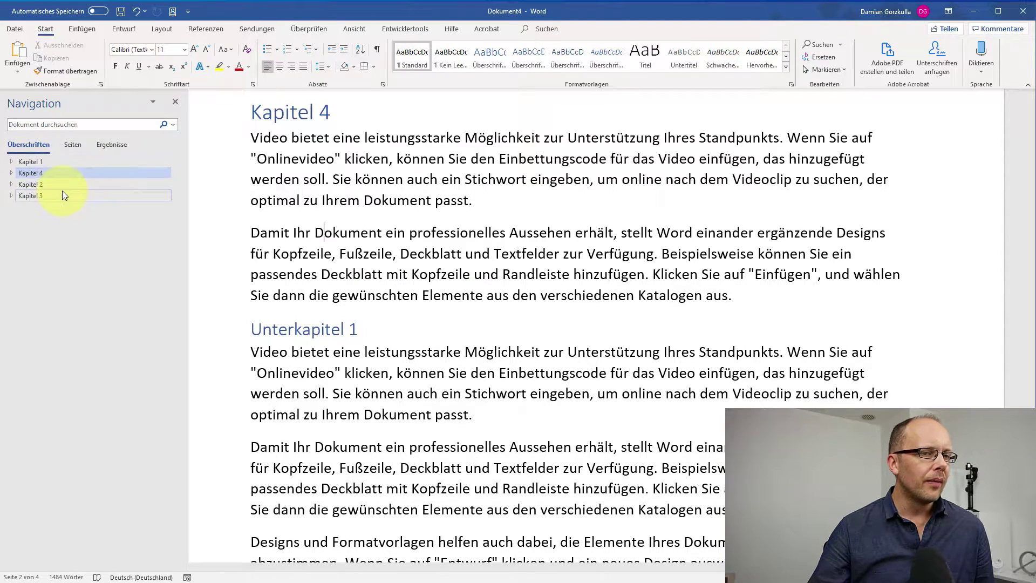
- Demote Kapitel 4 to a subheading of Kapitel 1, then undo the demotion
right_click(36, 173)
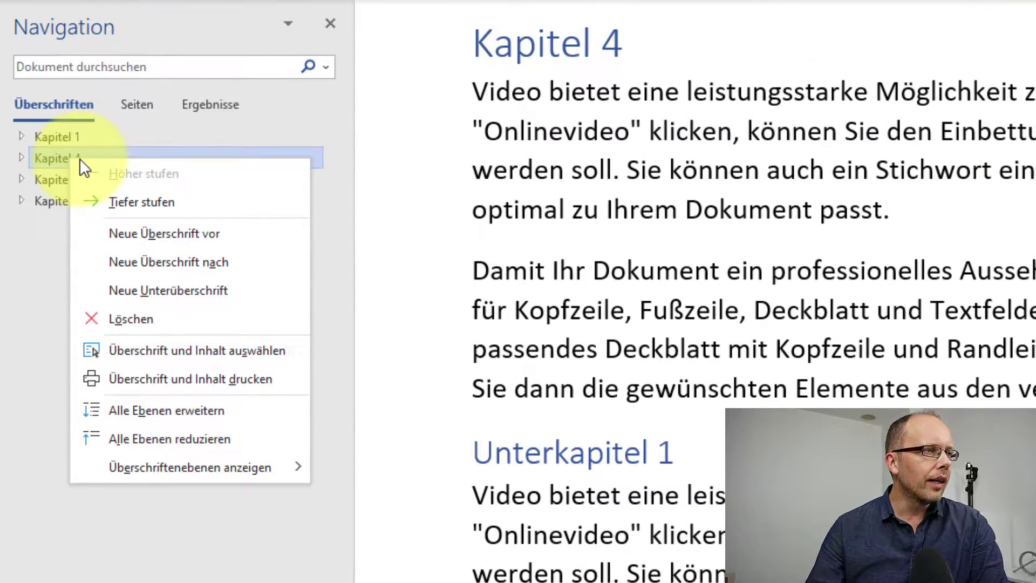
click(170, 201)
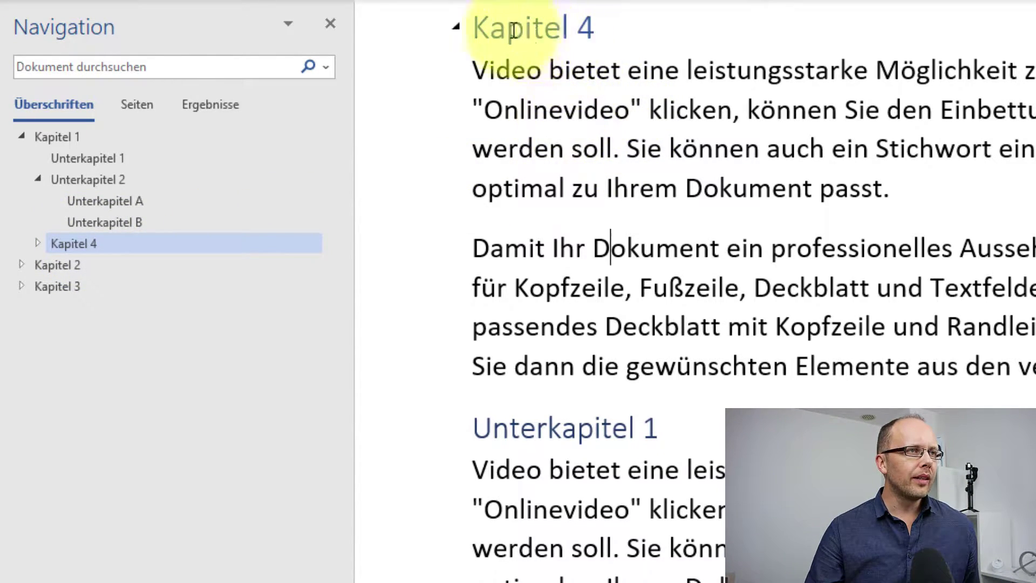
mouse_move(545, 42)
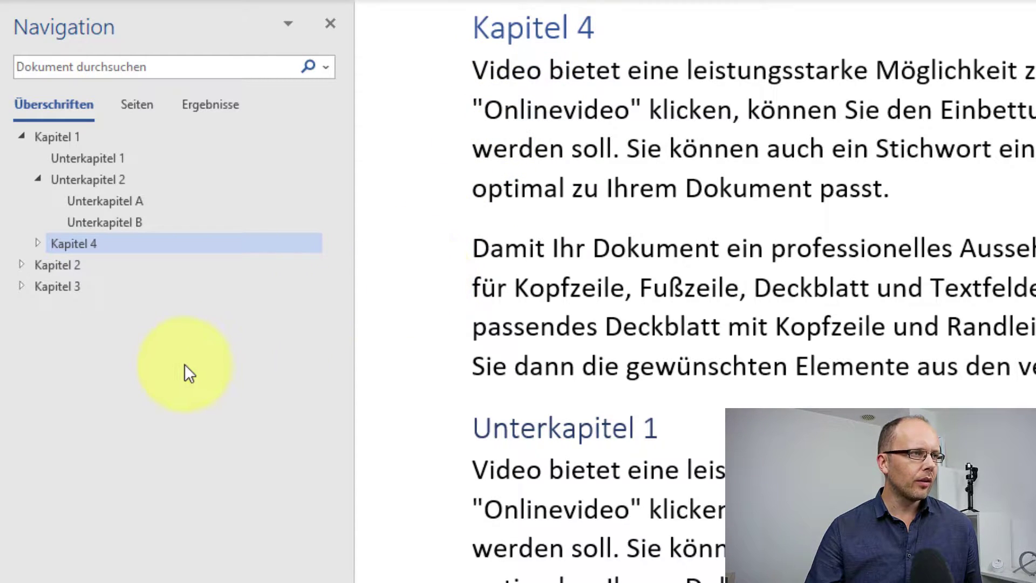
key(alt+shift+Left)
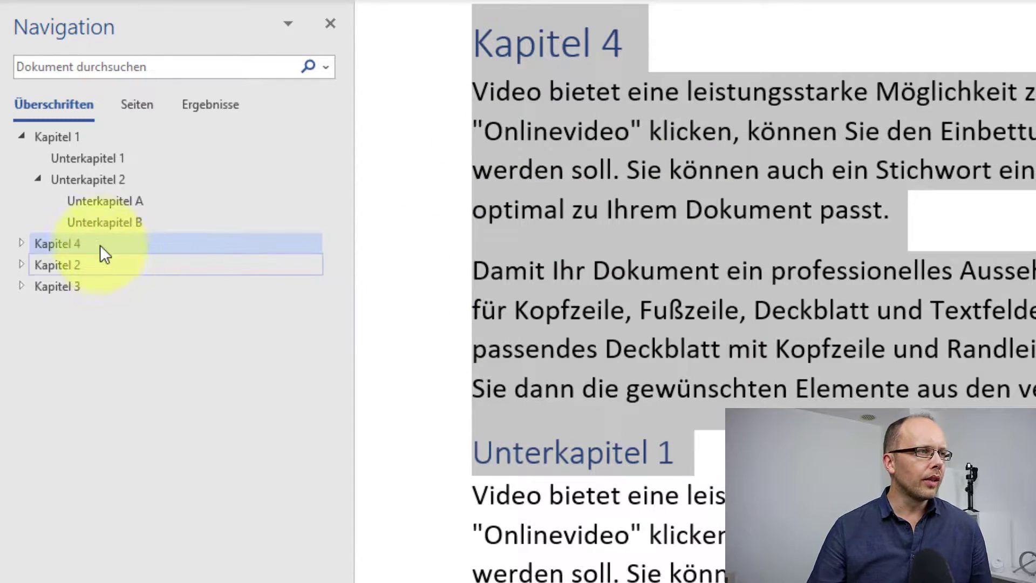
- Insert a new heading 'Test' before Kapitel 4 and a new empty subheading under Kapitel 4
right_click(68, 249)
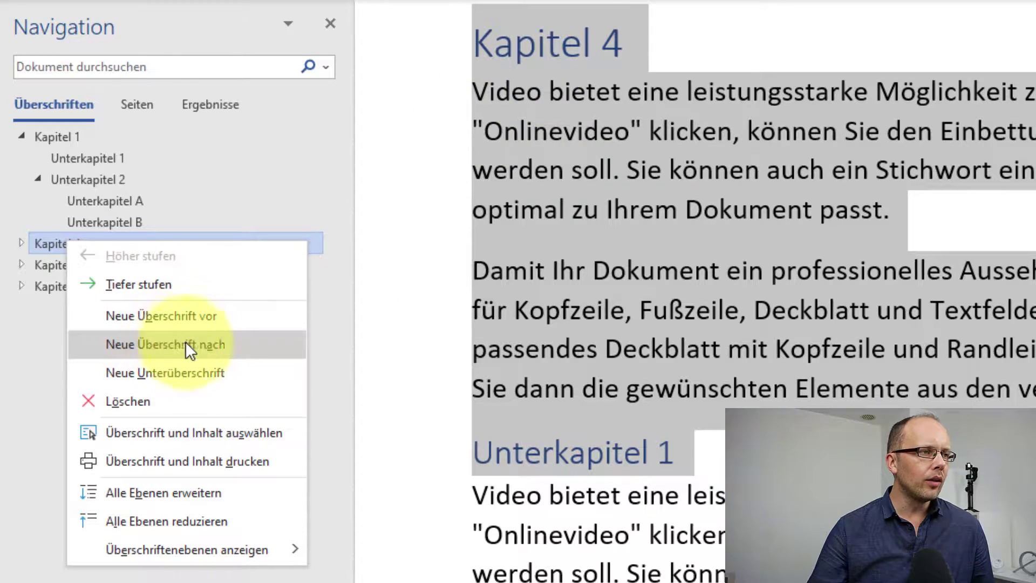
click(174, 316)
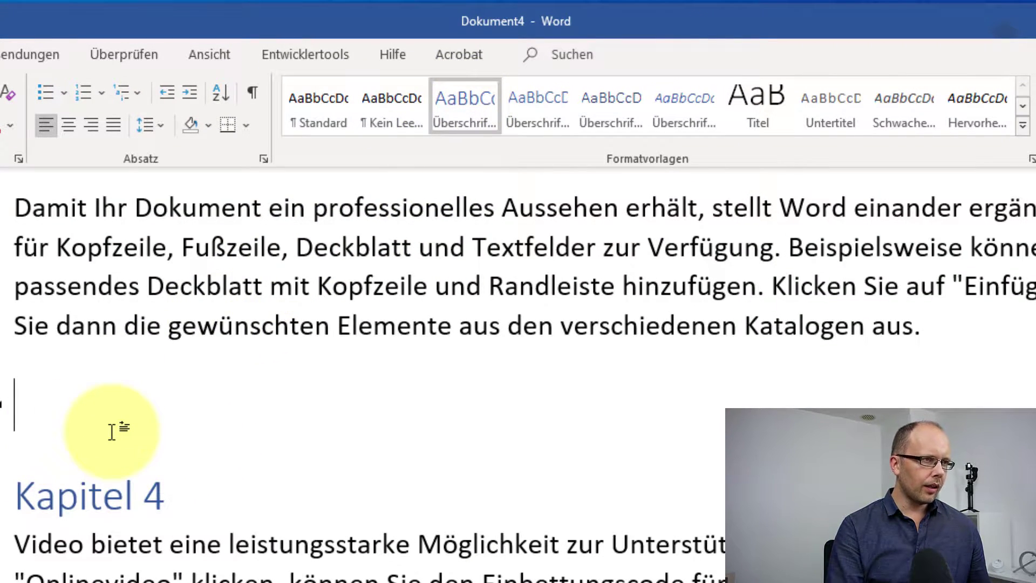
text(Test)
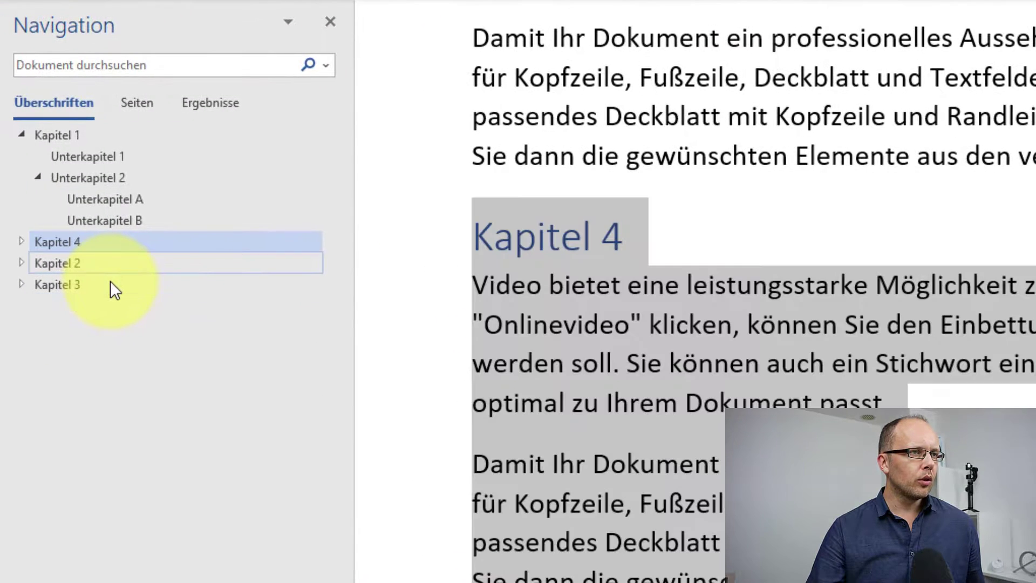
right_click(79, 242)
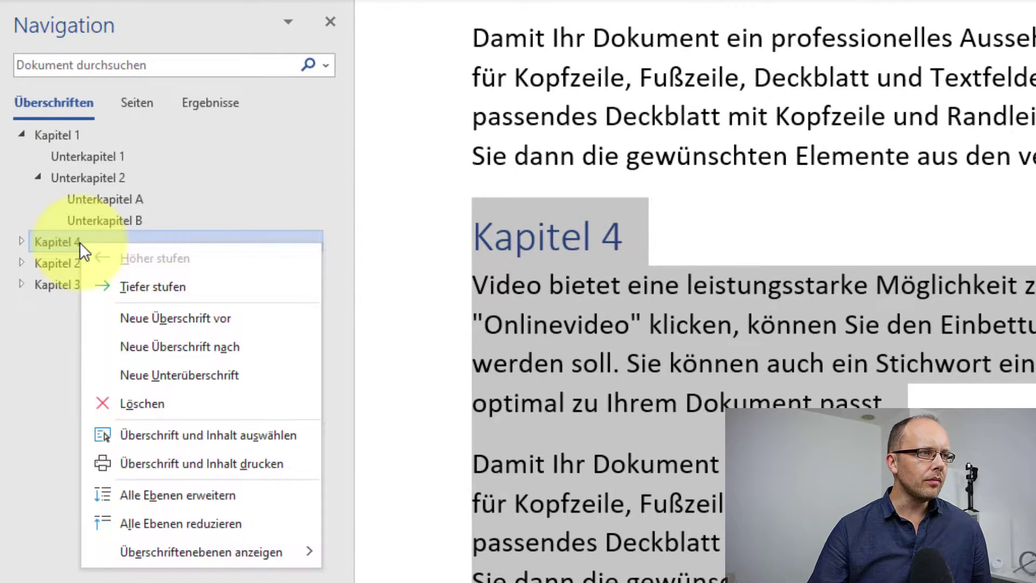
click(234, 371)
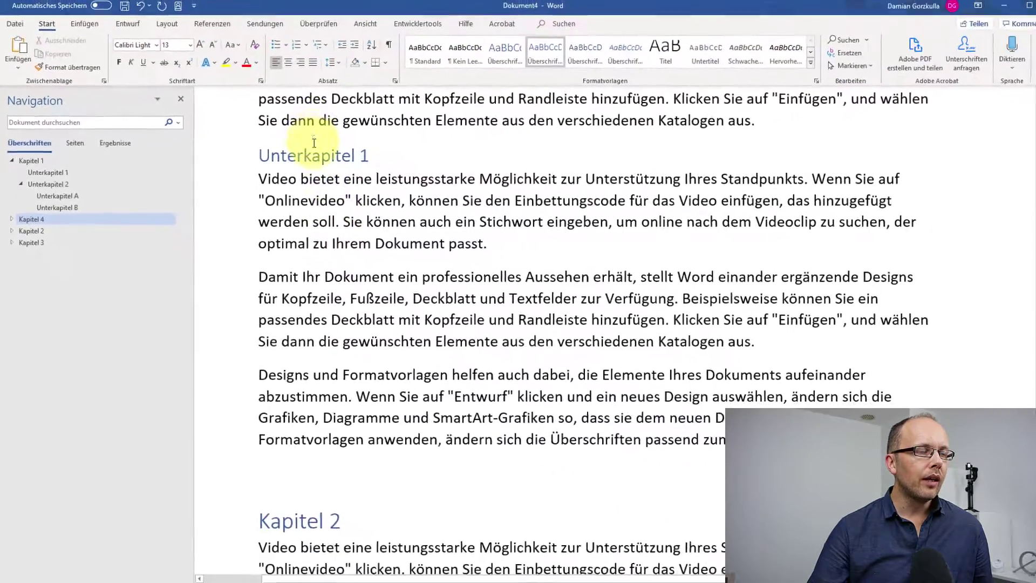
scroll(302, 174, up, 2)
scroll(303, 173, down, 4)
scroll(302, 205, down, 2)
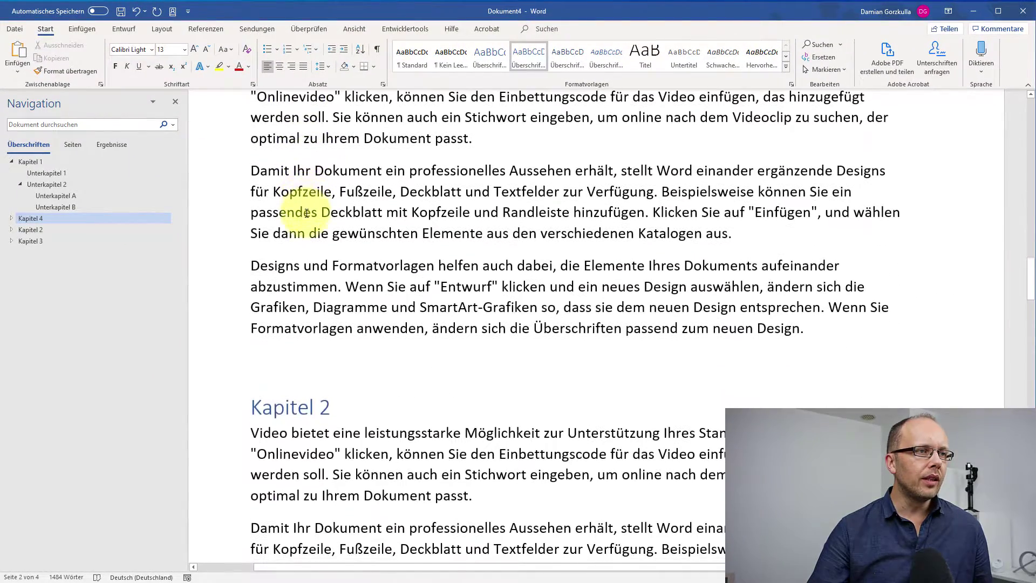
scroll(305, 233, down, 2)
text(test)
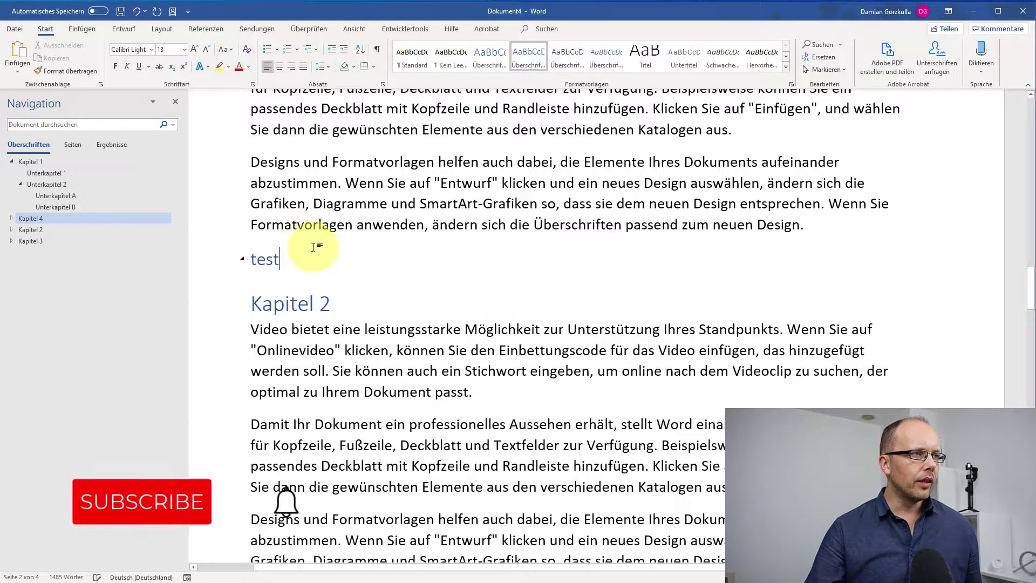
click(11, 218)
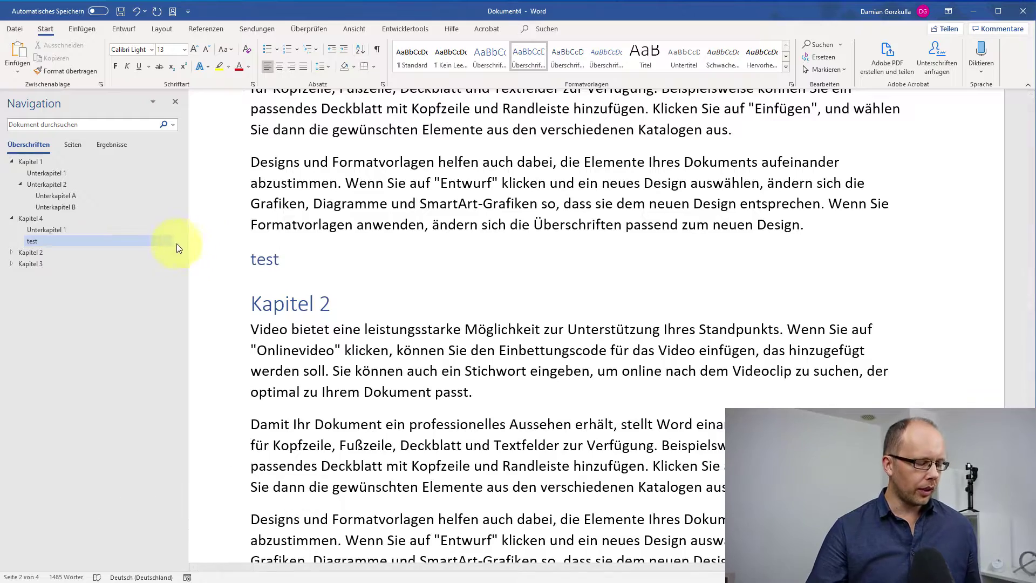
key(BackSpace)
key(BackSpace)
key(BackSpace)
key(BackSpace)
click(94, 232)
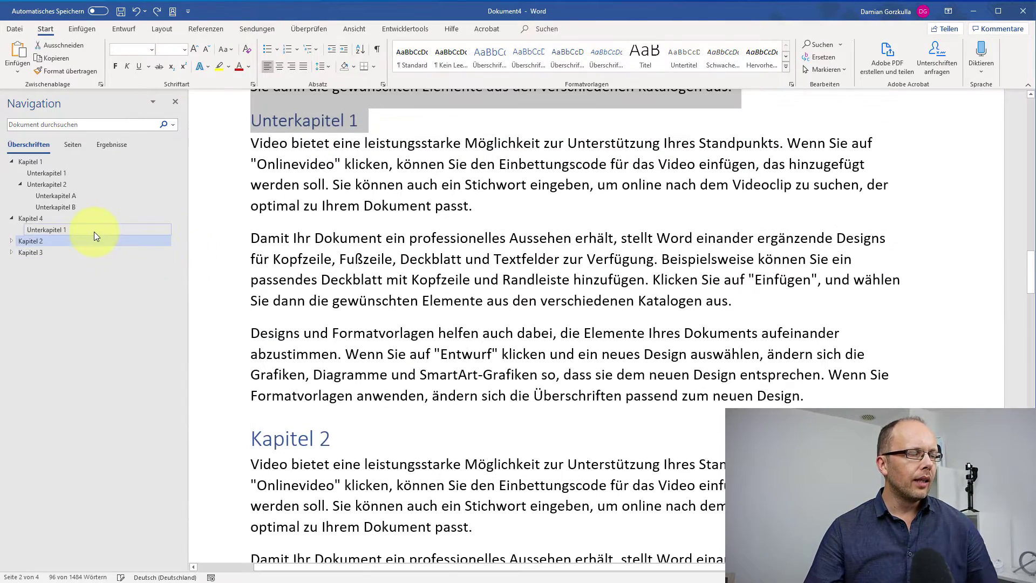
right_click(43, 219)
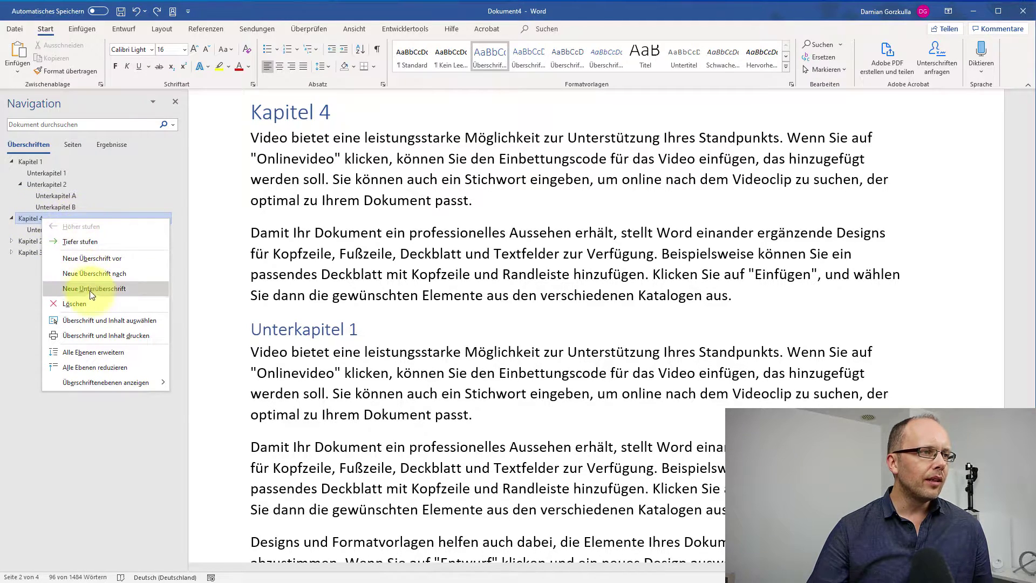
click(100, 300)
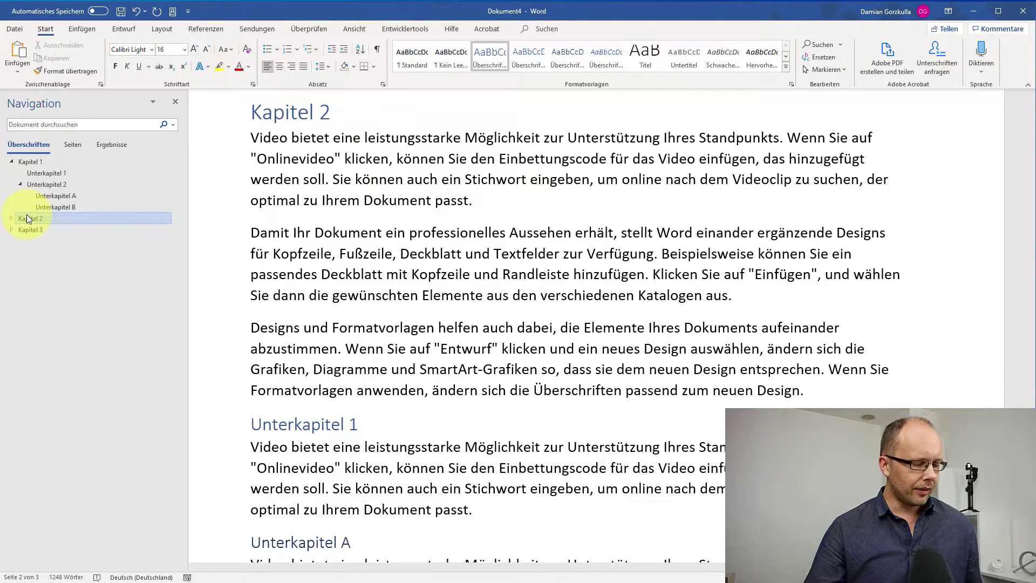
key(ctrl+z)
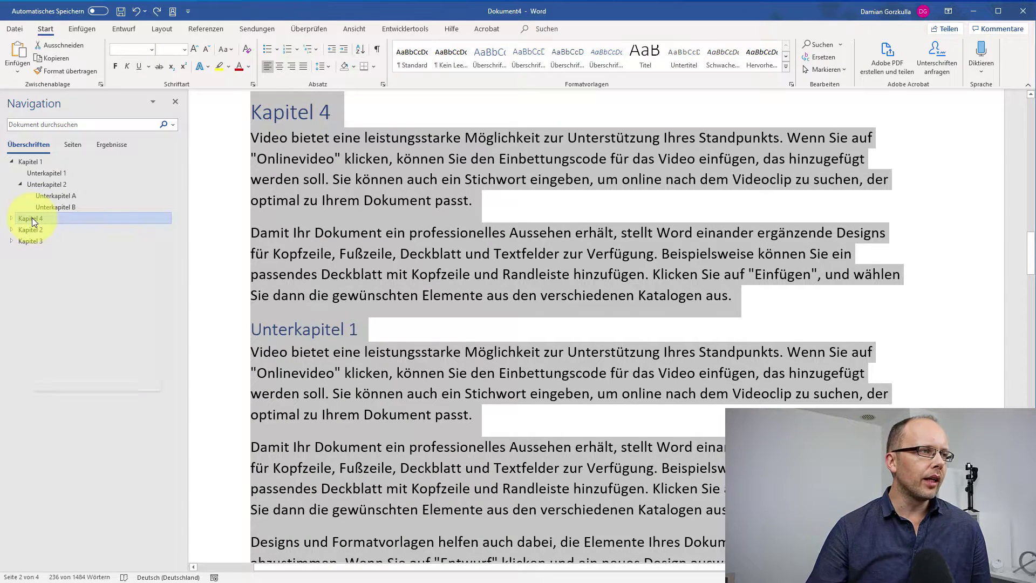
- Collapse all outline levels, then expand only Kapitel 4 to reveal Unterkapitel 1
right_click(31, 218)
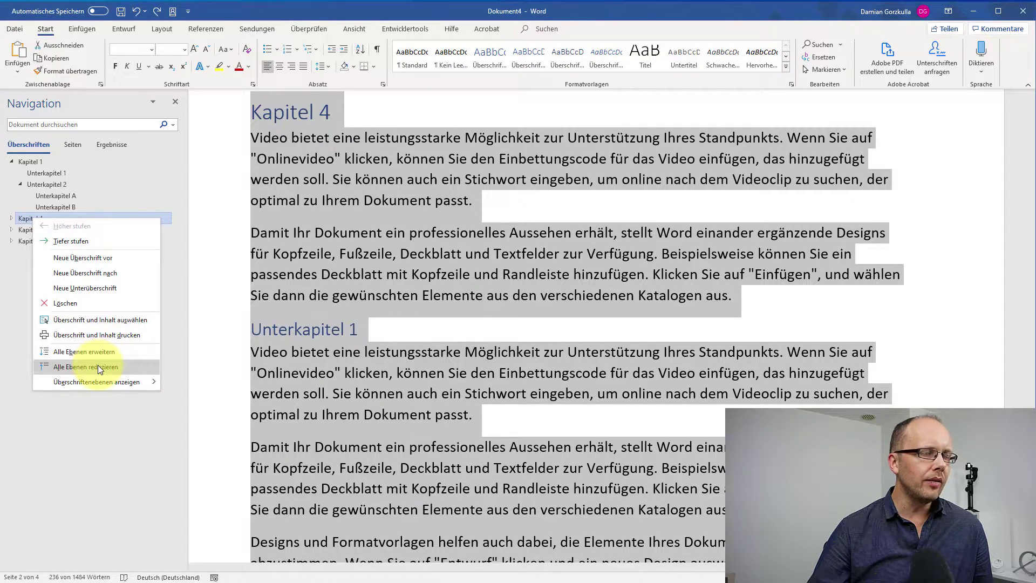
click(98, 365)
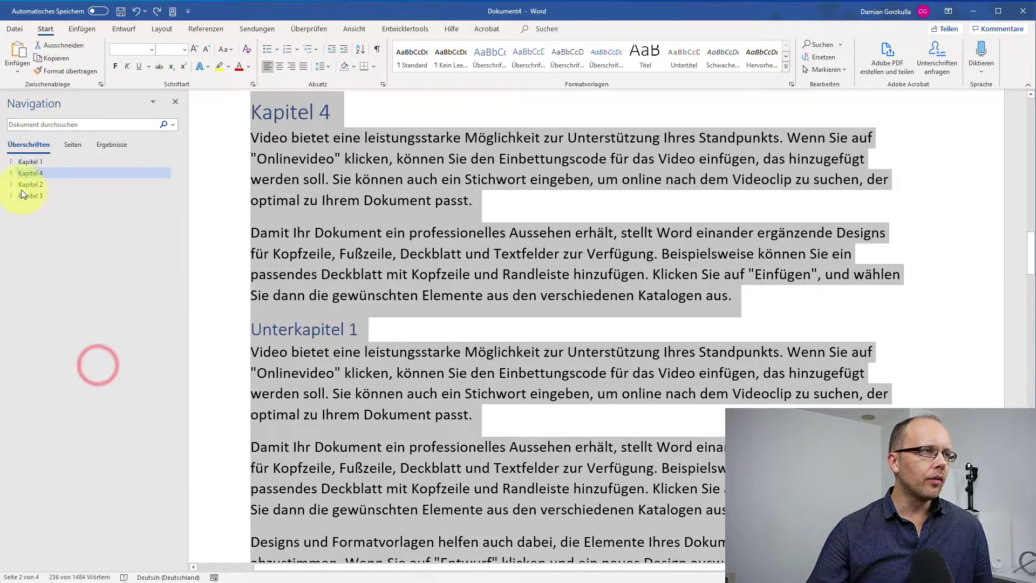
drag(25, 160, 29, 172)
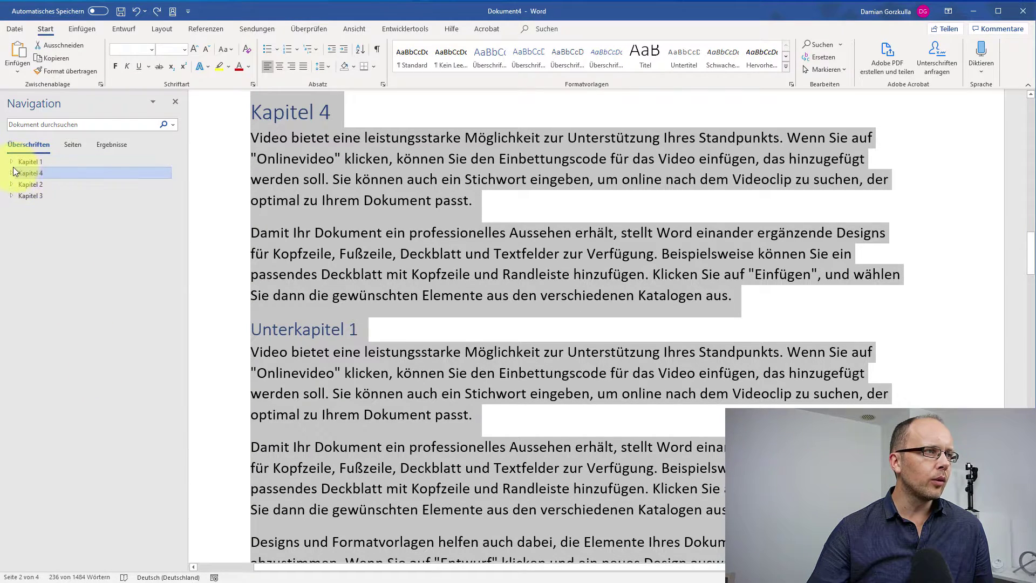
click(11, 172)
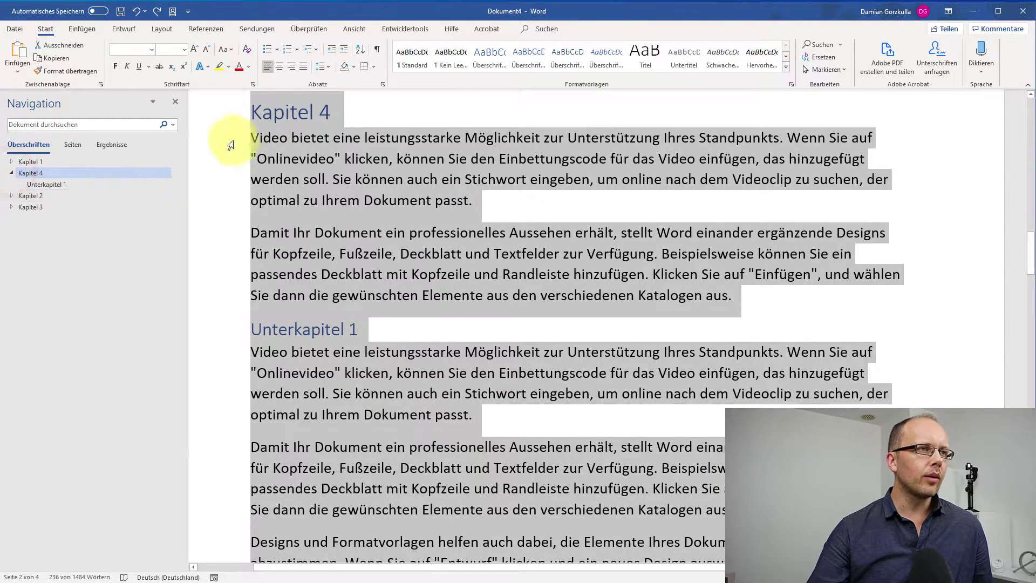
click(290, 112)
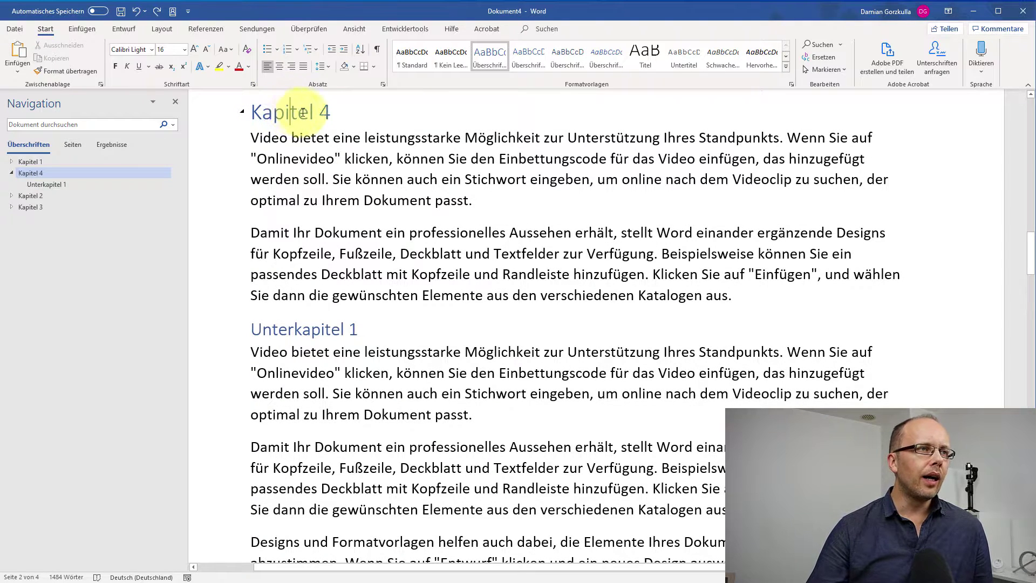
scroll(289, 200, up, 2)
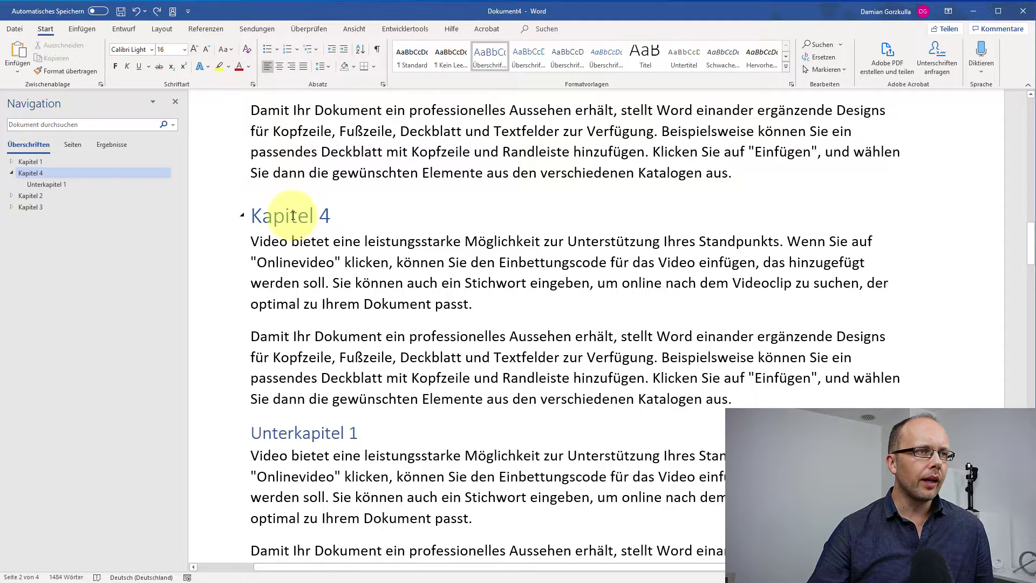
right_click(293, 215)
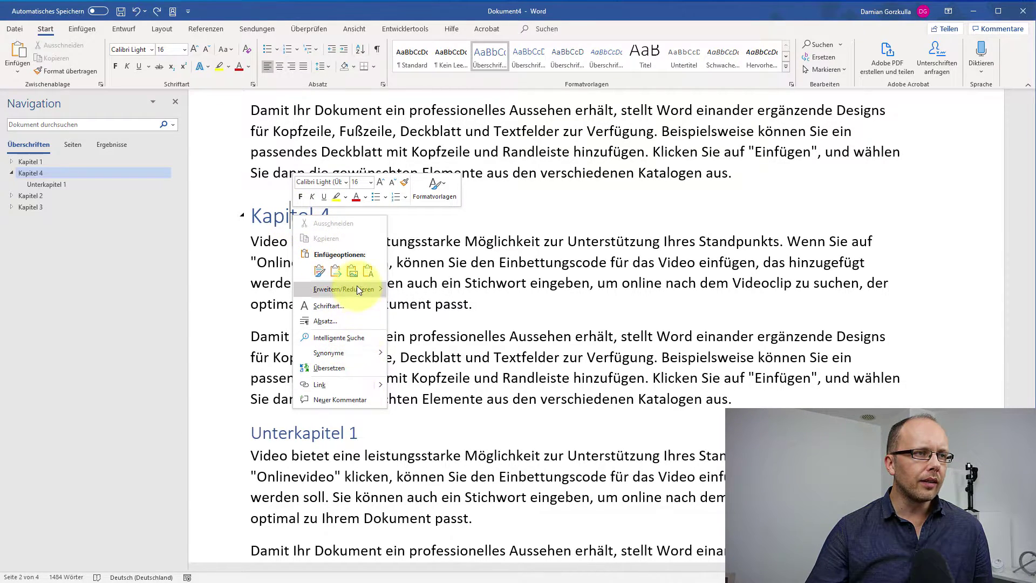
mouse_move(343, 289)
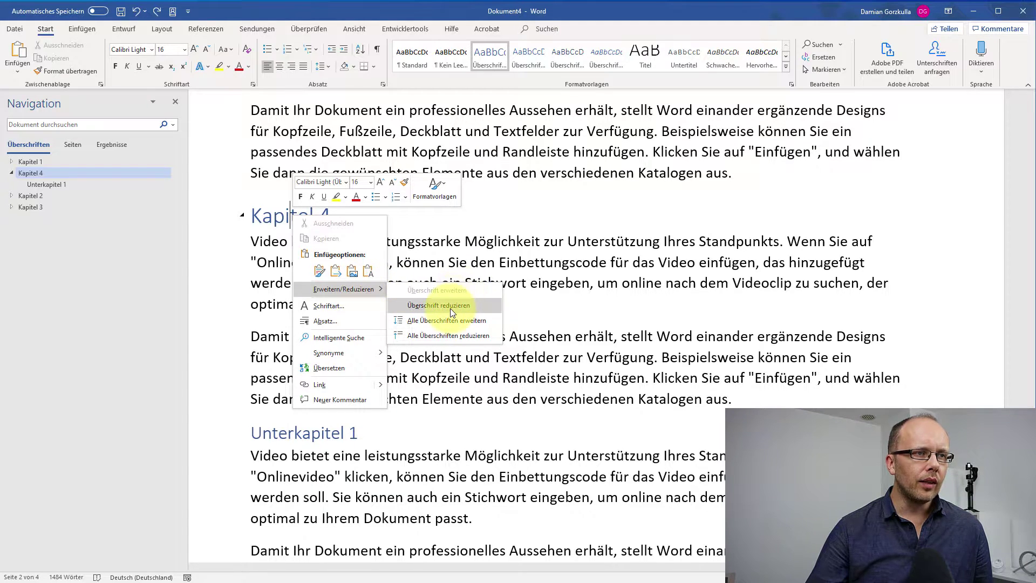
click(449, 335)
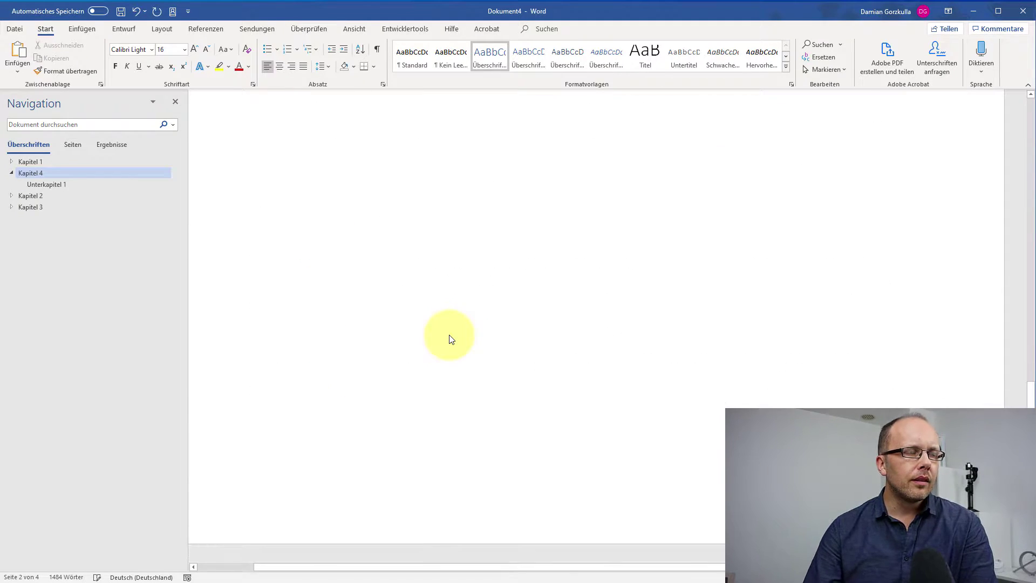
scroll(426, 296, up, 10)
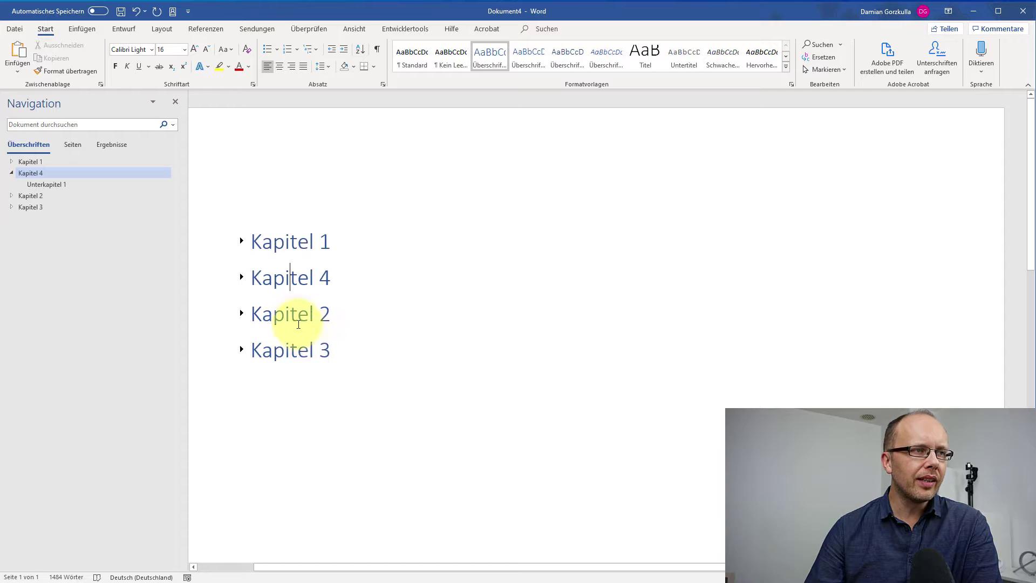
click(241, 278)
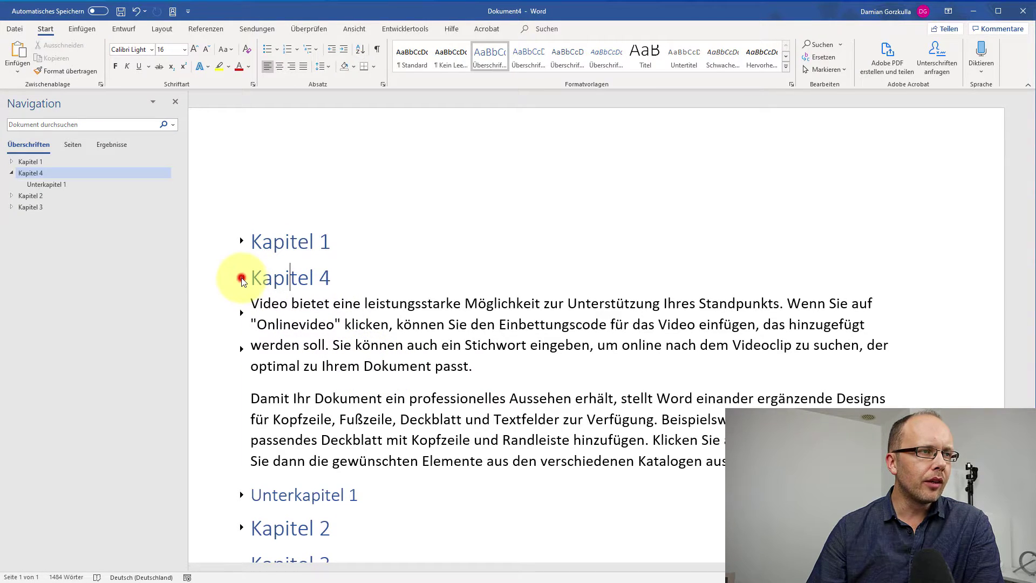
click(241, 277)
click(241, 314)
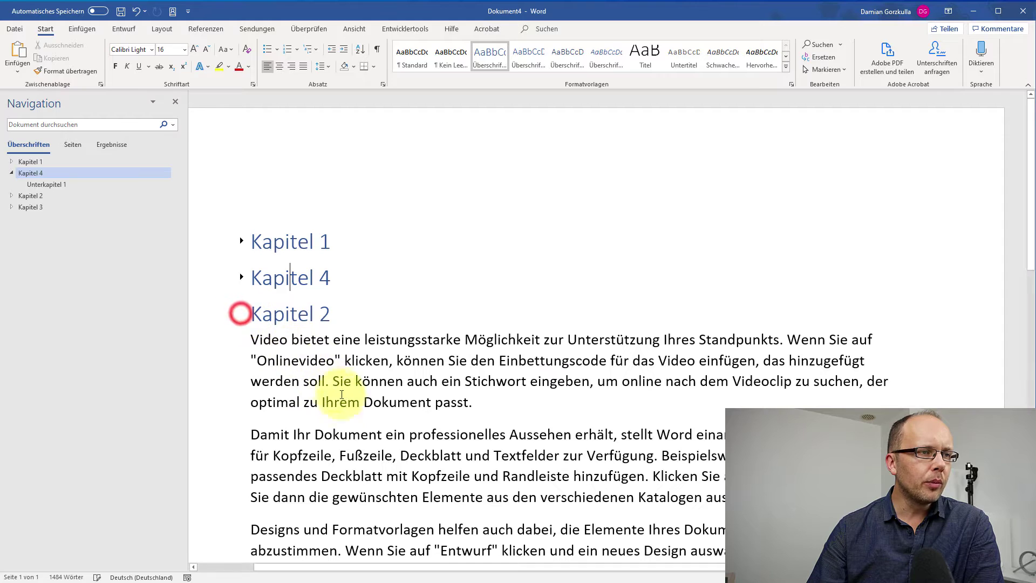
scroll(341, 395, down, 3)
scroll(342, 394, down, 3)
scroll(340, 398, up, 5)
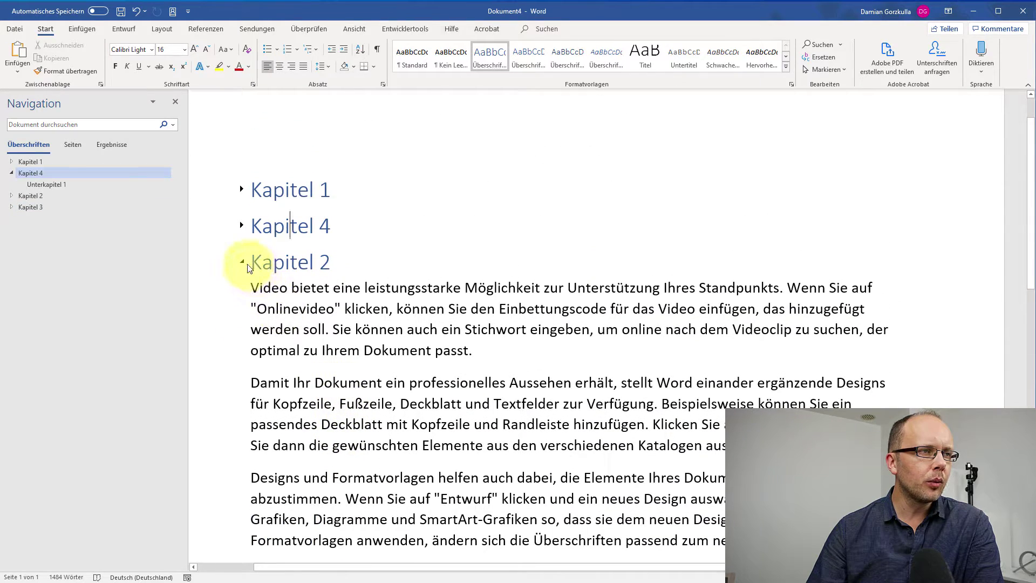
click(242, 263)
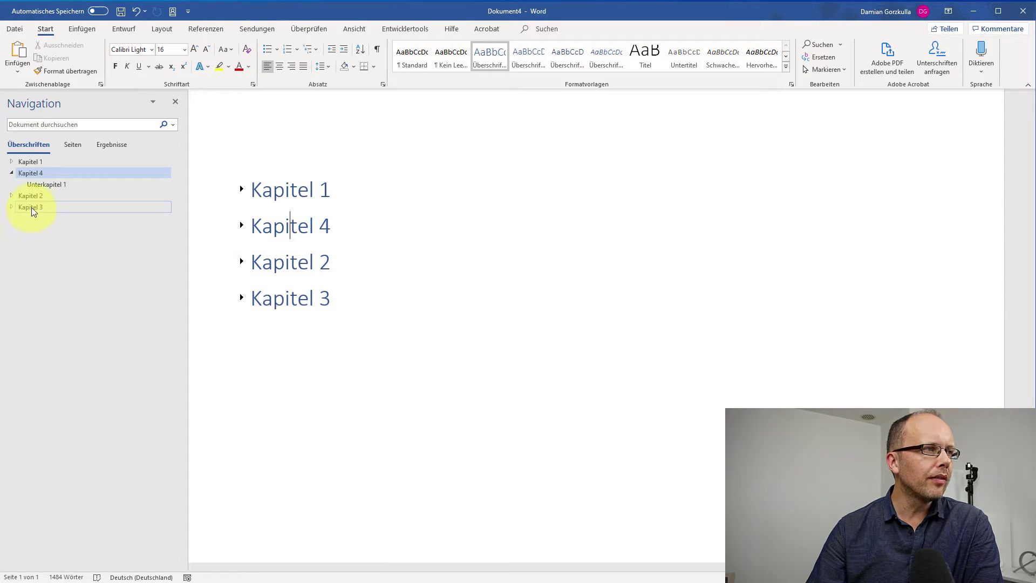
right_click(283, 188)
mouse_move(333, 261)
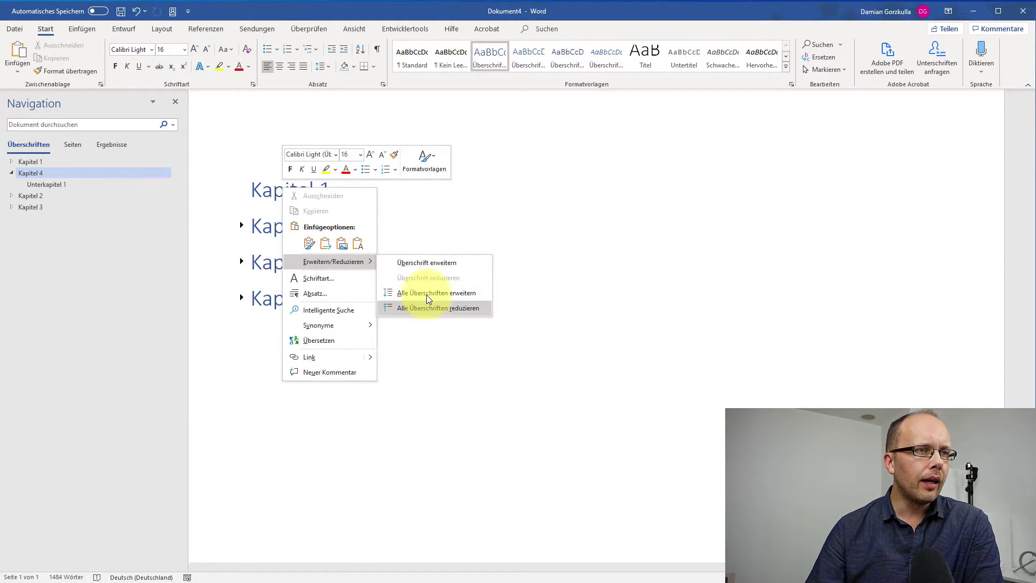
click(427, 295)
scroll(413, 292, down, 3)
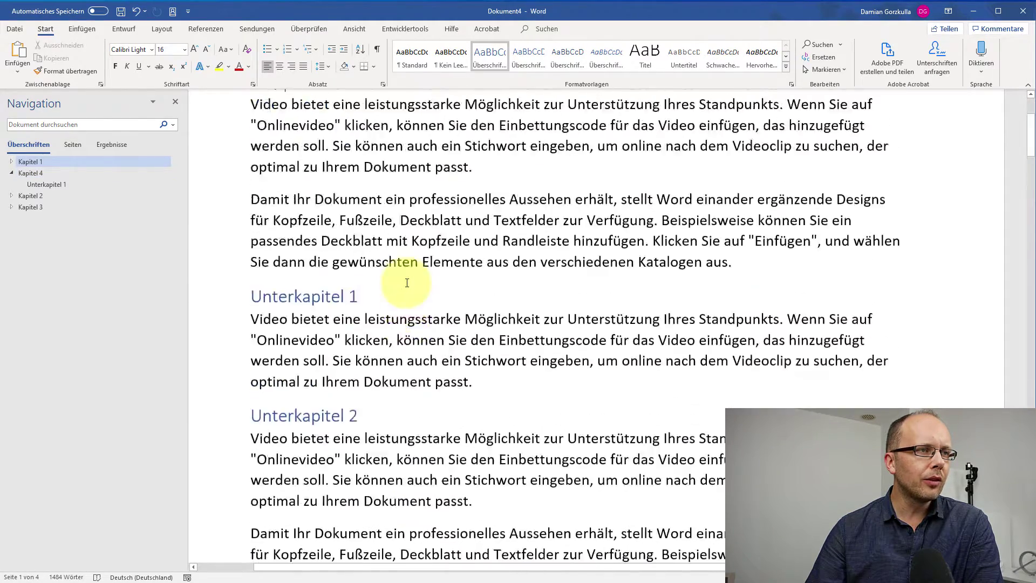
scroll(408, 286, down, 2)
scroll(408, 286, down, 5)
scroll(426, 299, up, 4)
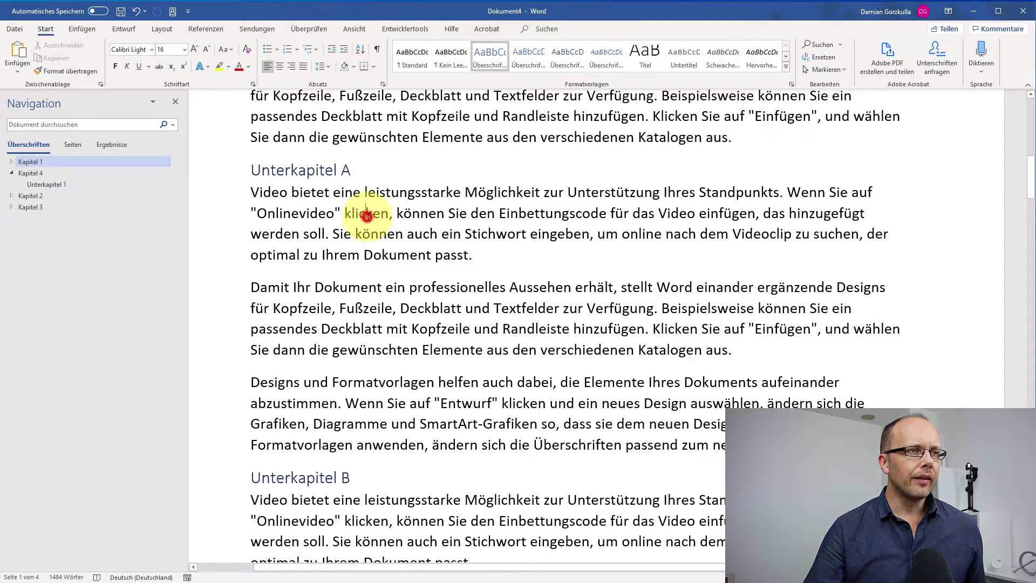
triple_click(367, 215)
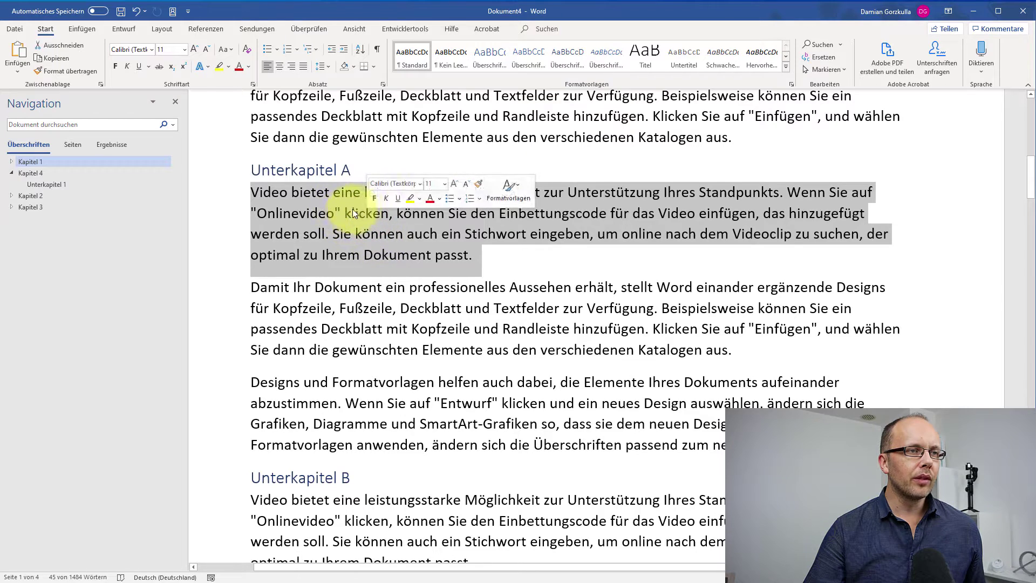
click(354, 235)
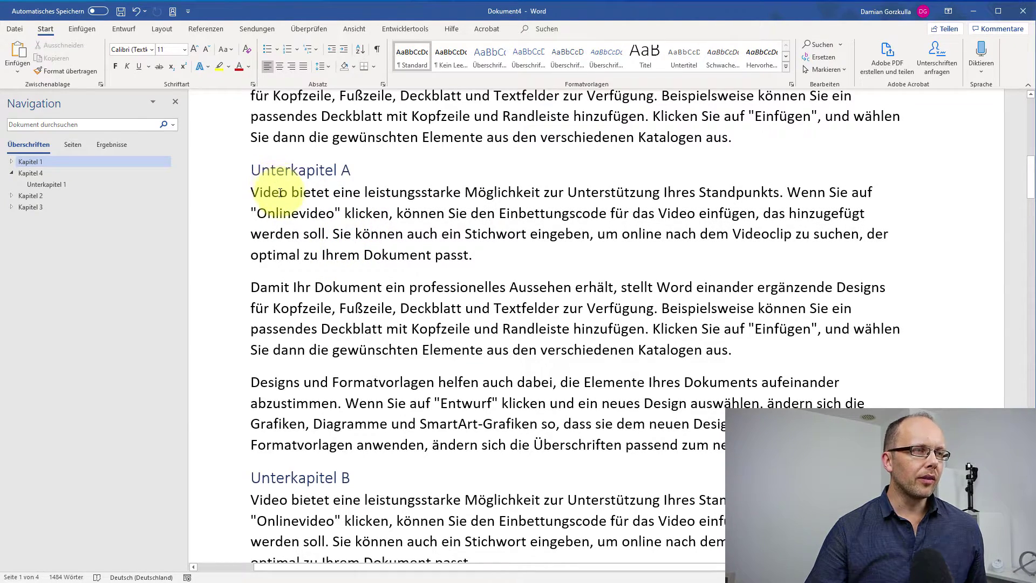
scroll(282, 199, up, 5)
scroll(273, 211, up, 5)
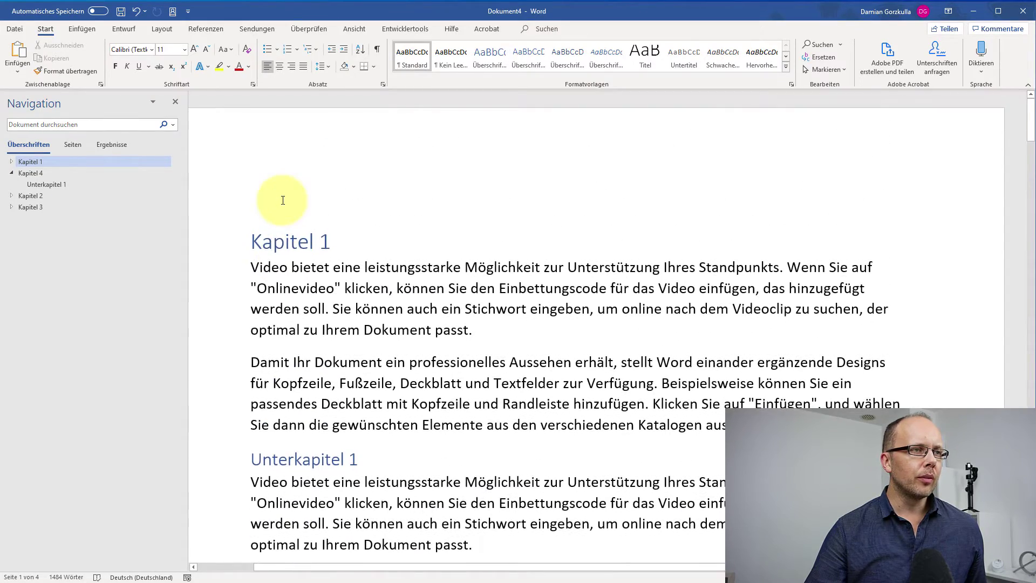
- Expand Kapitel 2 and jump to its Unterkapitel C section to review it
scroll(279, 198, down, 6)
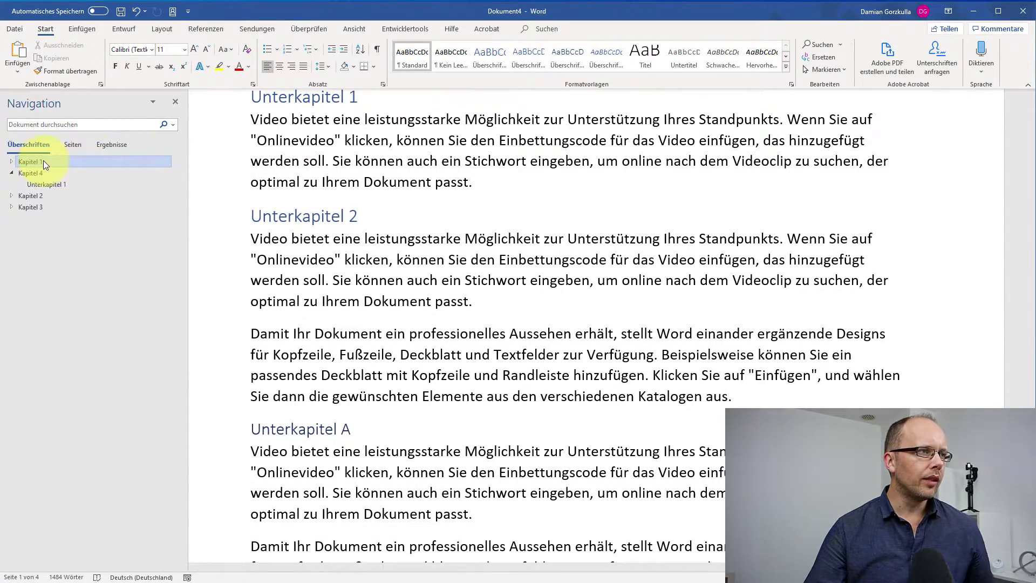
drag(44, 161, 19, 177)
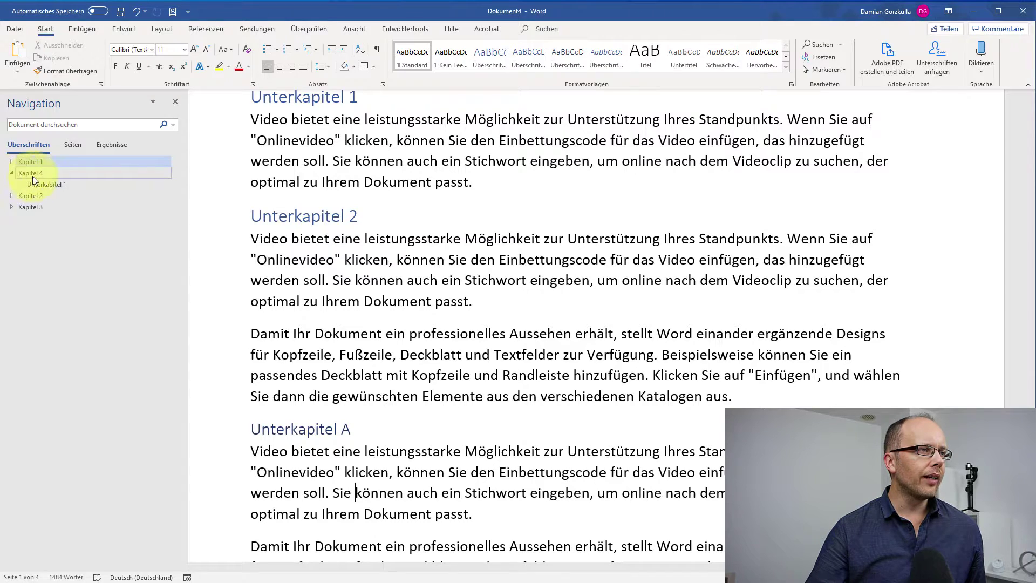
click(37, 160)
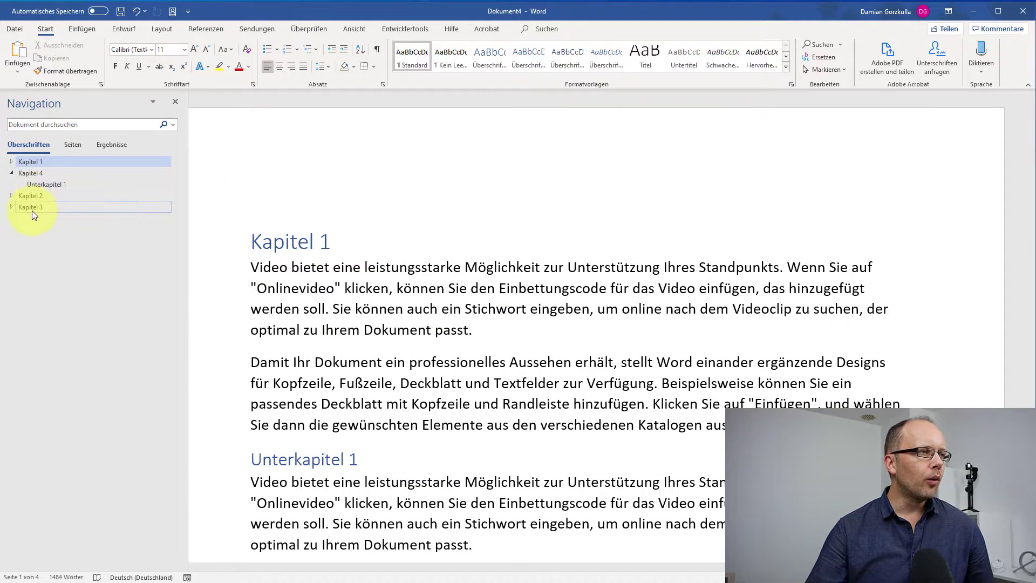
click(12, 197)
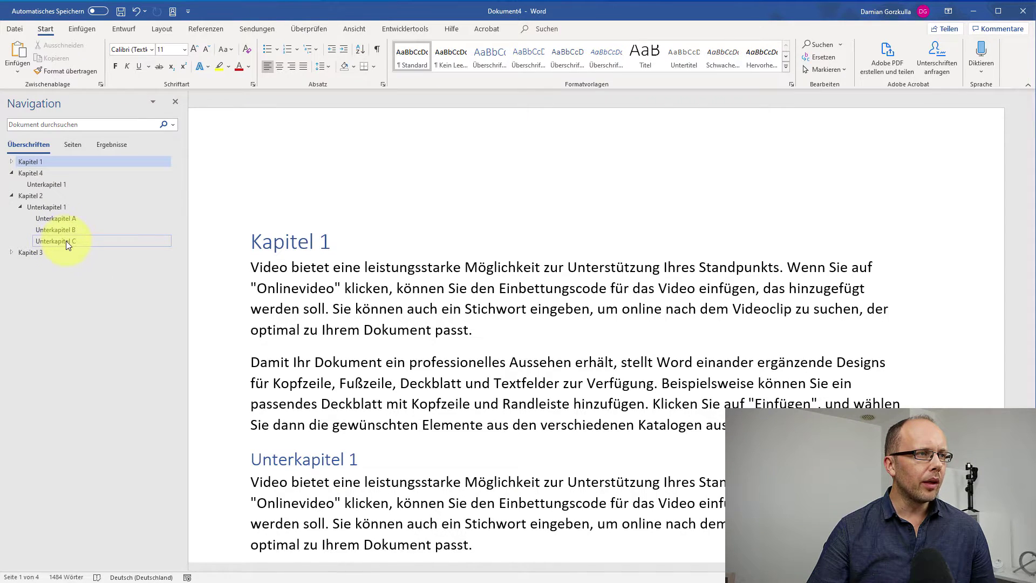
click(66, 241)
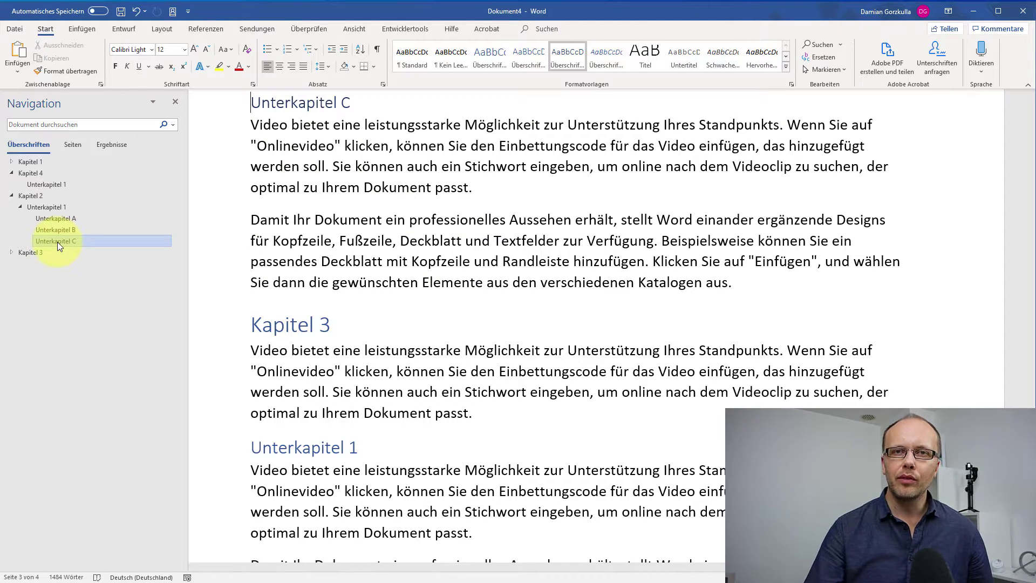
mouse_move(299, 102)
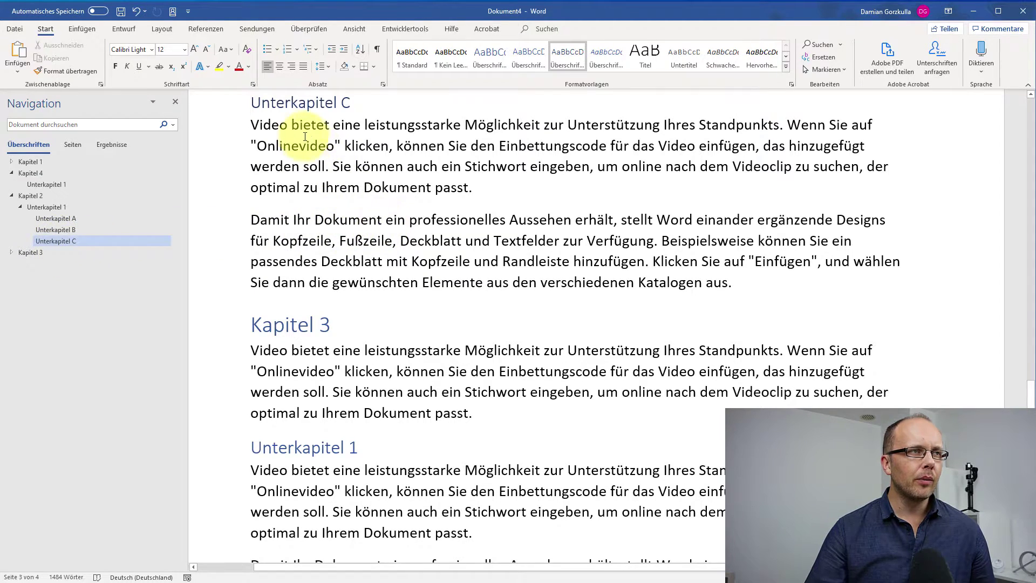
drag(254, 103, 740, 283)
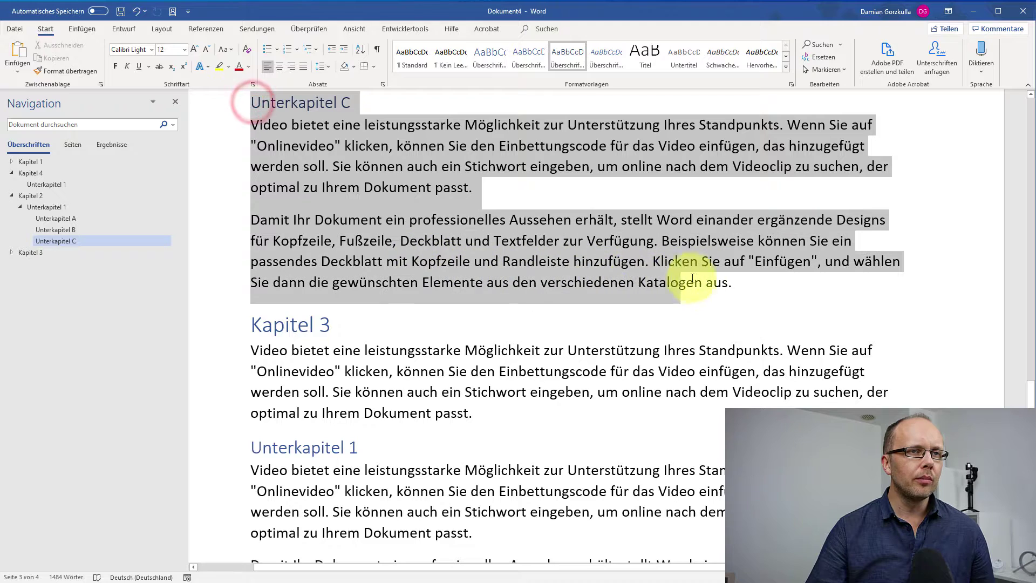
click(341, 166)
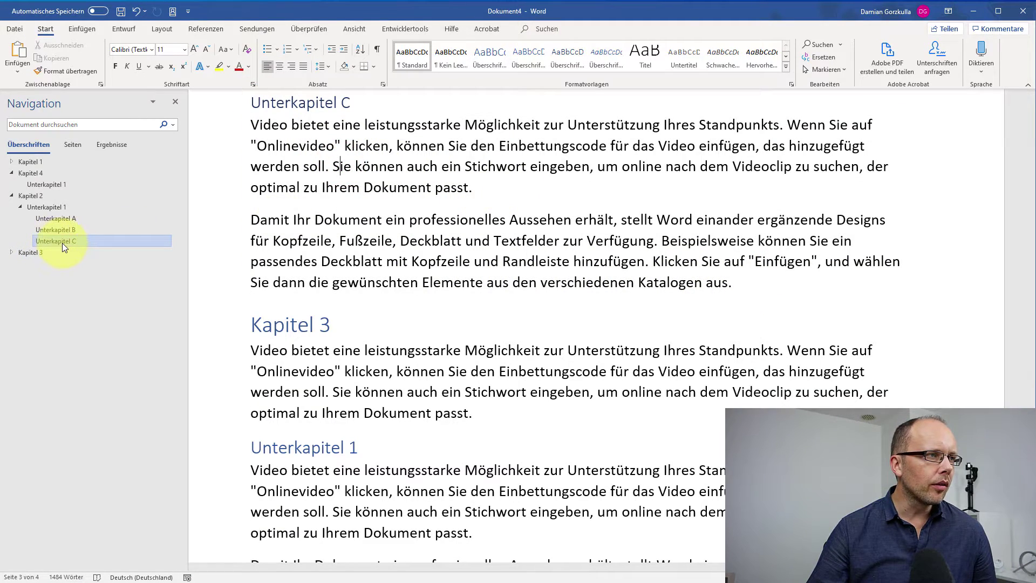
- Expand Kapitel 1 and drag Unterkapitel C to just after Unterkapitel B under Unterkapitel 2
click(10, 162)
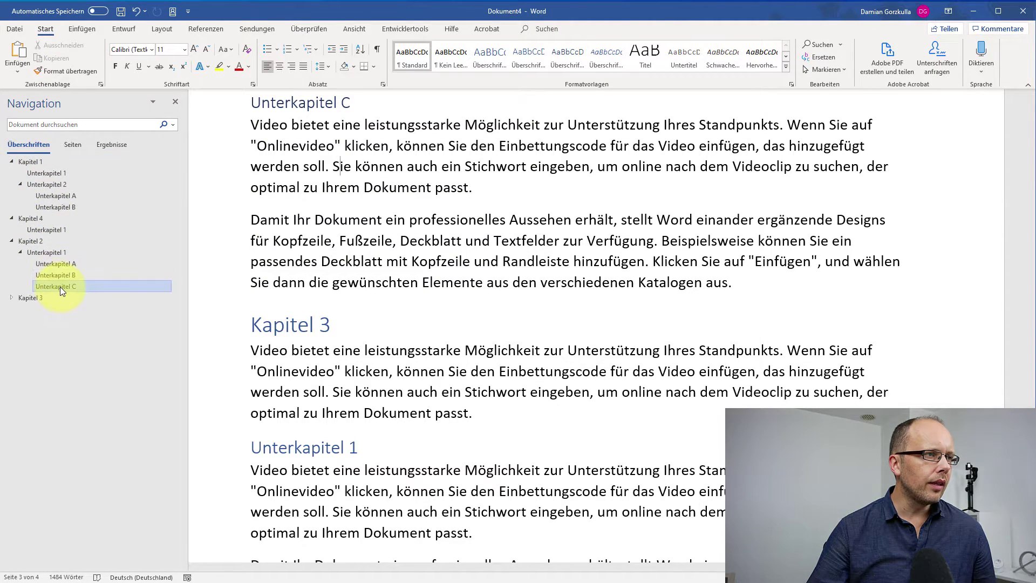
drag(60, 287, 60, 219)
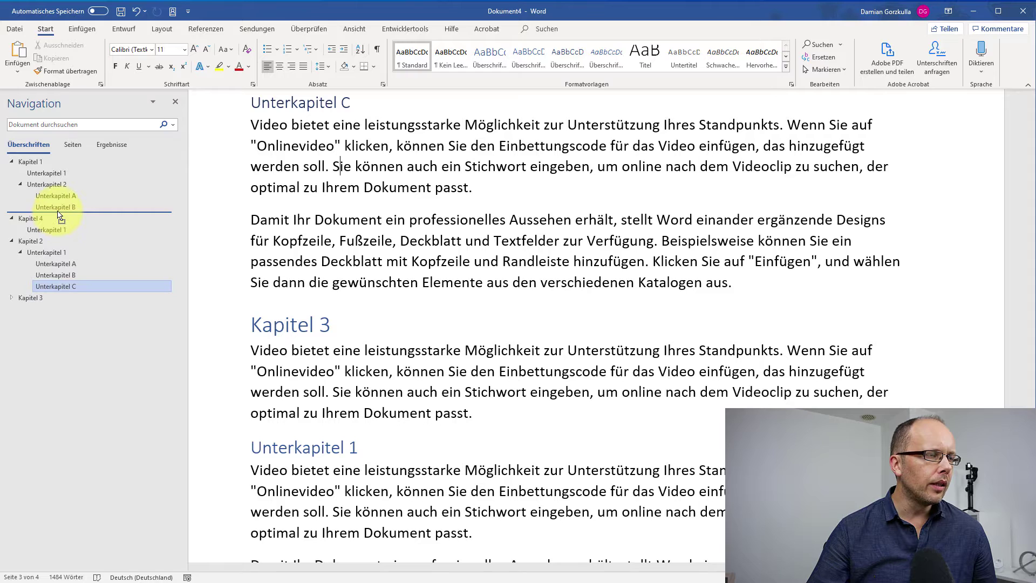
drag(59, 214, 59, 214)
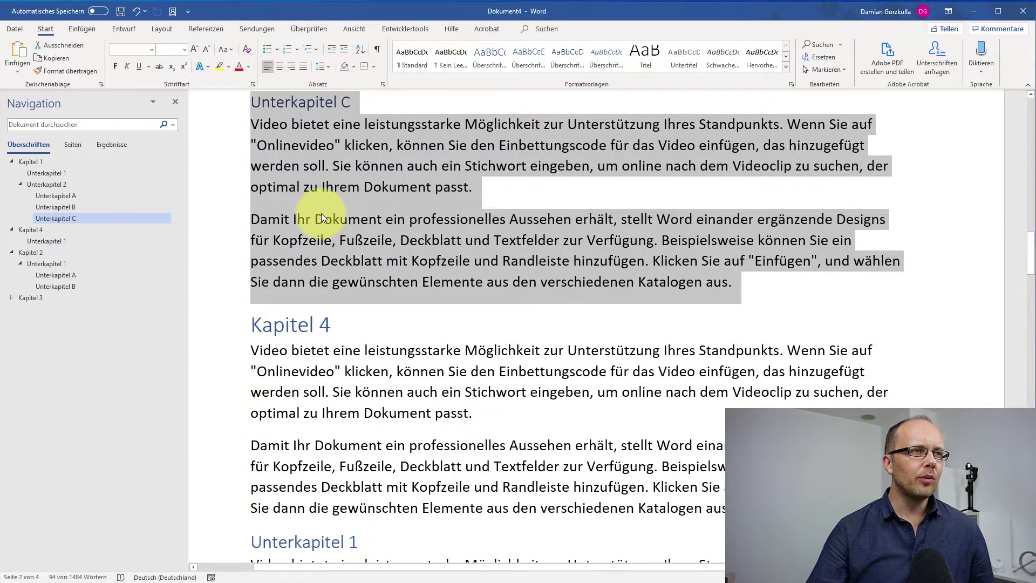
scroll(322, 213, up, 3)
click(368, 257)
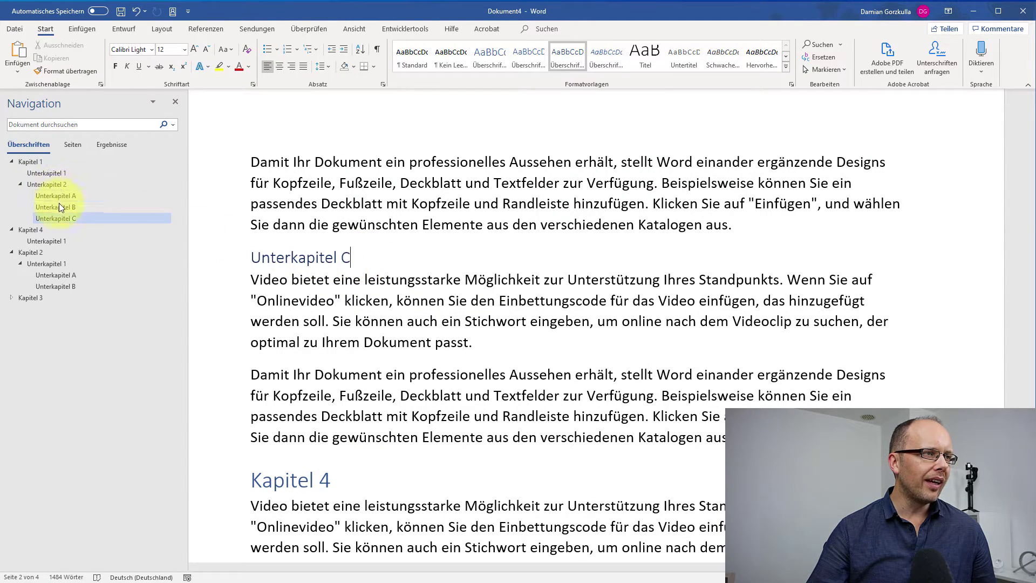
- Expand Kapitel 3, then add a blank paragraph before the Kapitel 1 heading at the document top
click(12, 298)
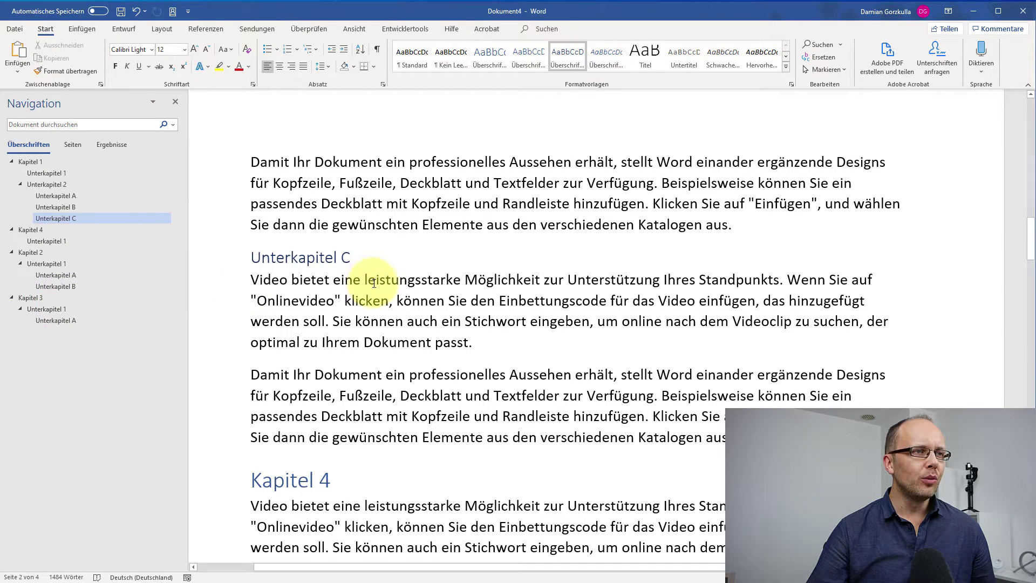
mouse_move(300, 257)
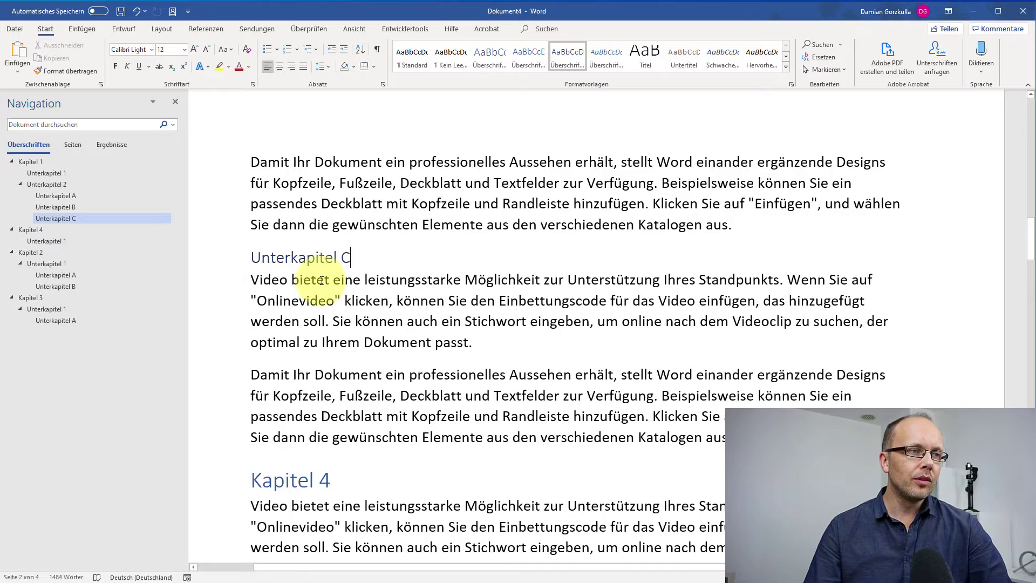
scroll(417, 290, up, 10)
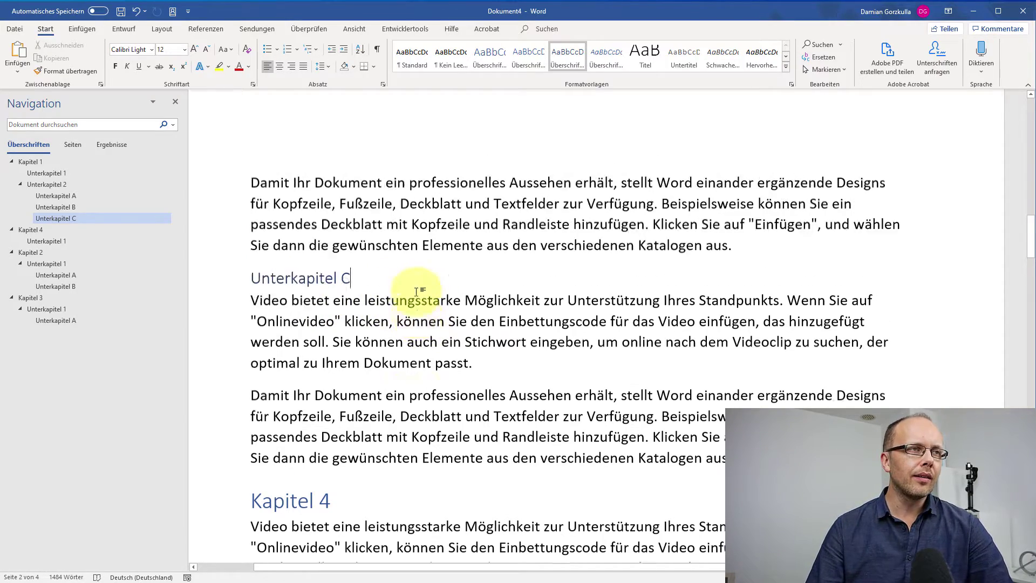
scroll(416, 290, up, 10)
scroll(416, 290, up, 1)
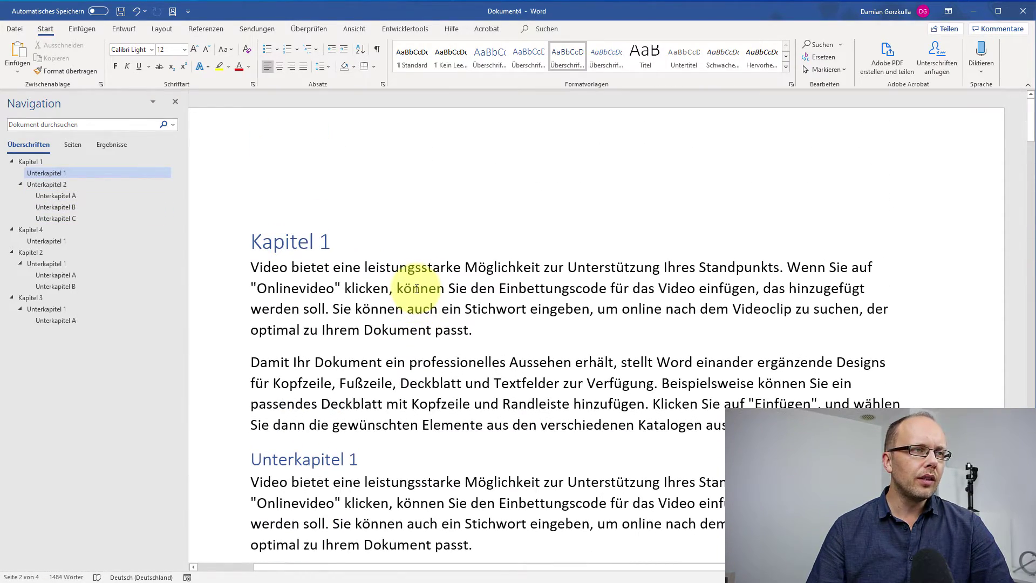
click(347, 243)
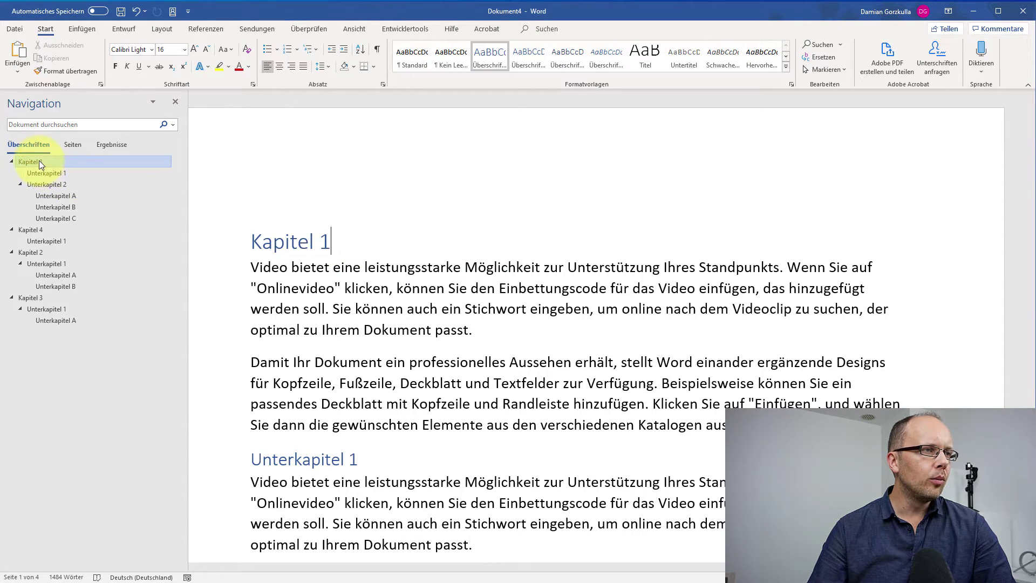
click(253, 231)
key(Return)
click(257, 204)
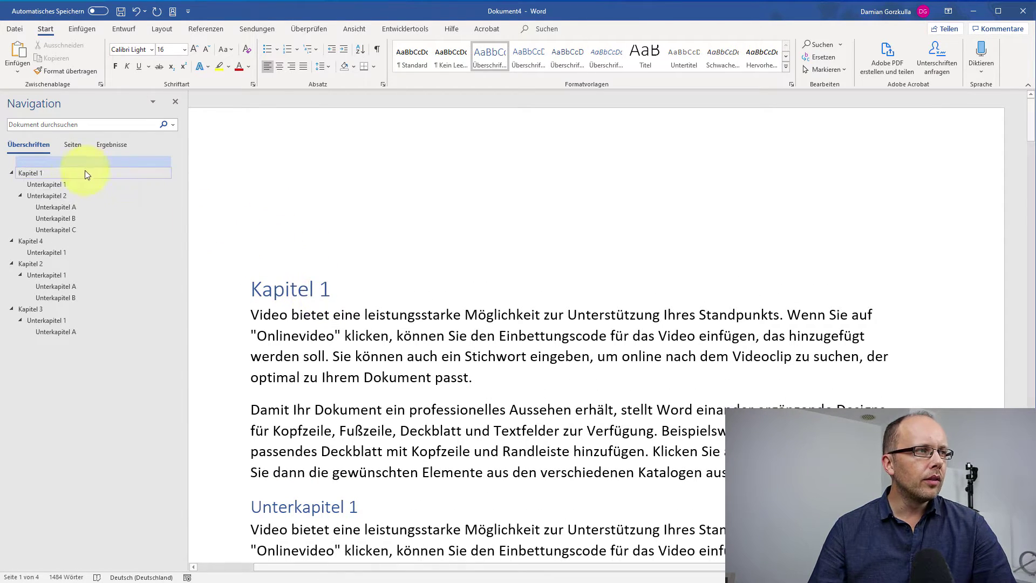
mouse_move(280, 233)
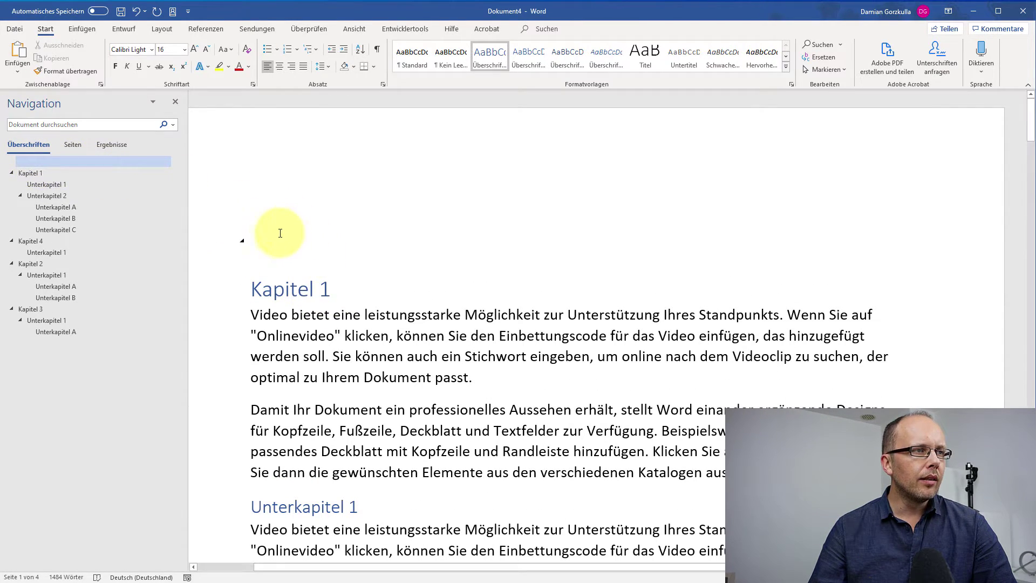
- Set the blank top paragraph to Standard and insert Automatisches Verzeichnis 1 from Referenzen
click(411, 57)
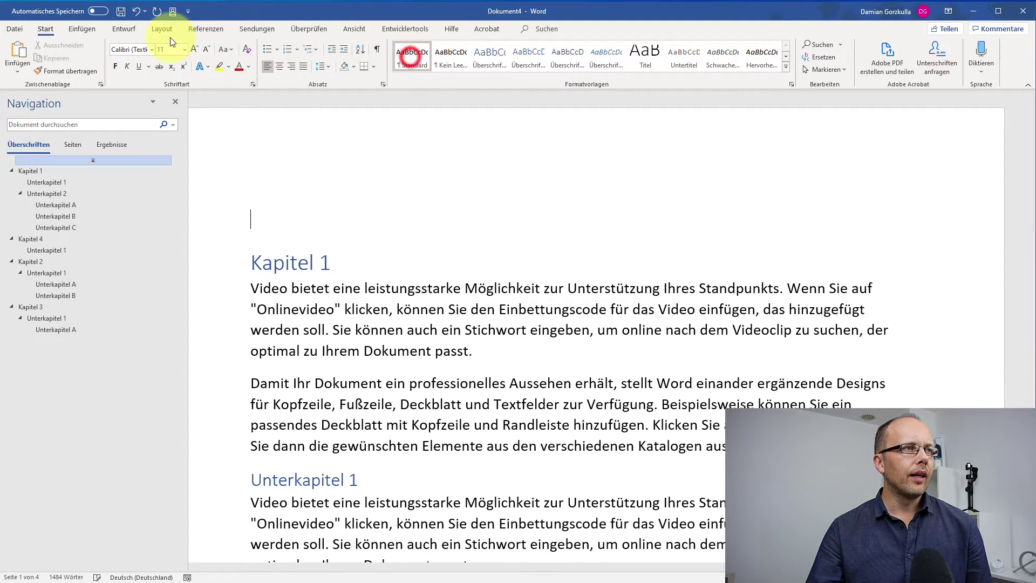
click(201, 30)
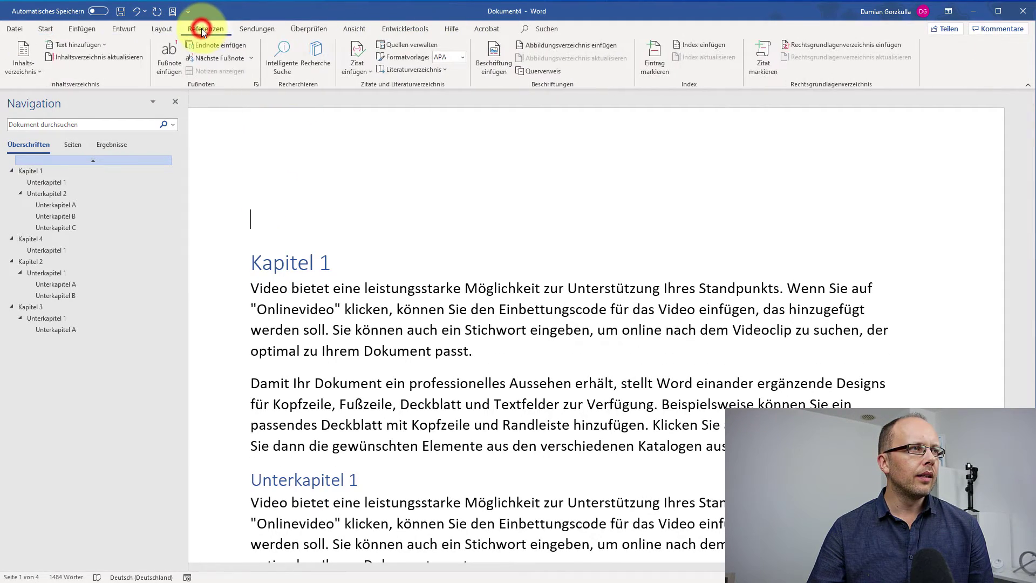
click(24, 54)
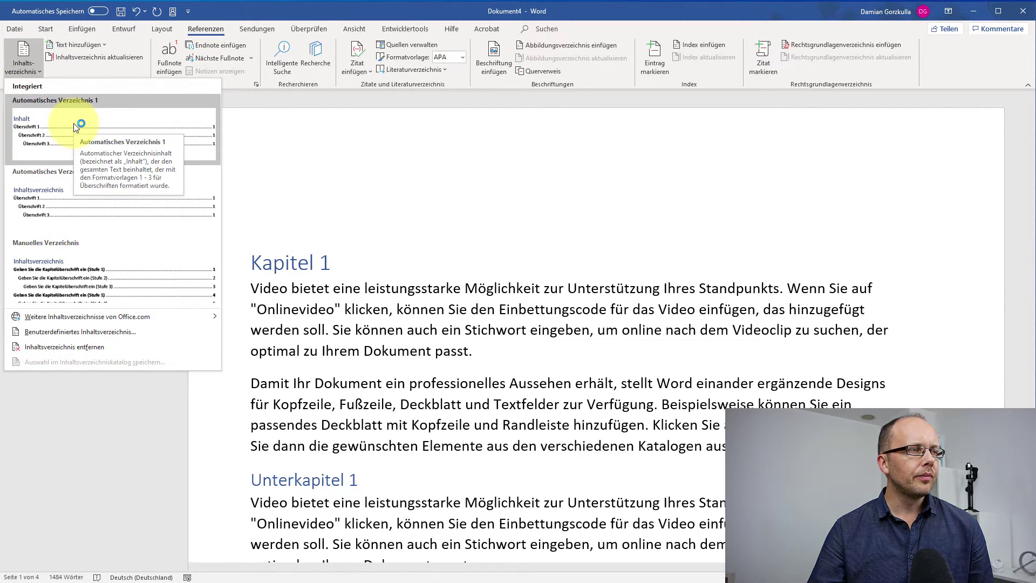
click(73, 123)
scroll(363, 163, up, 5)
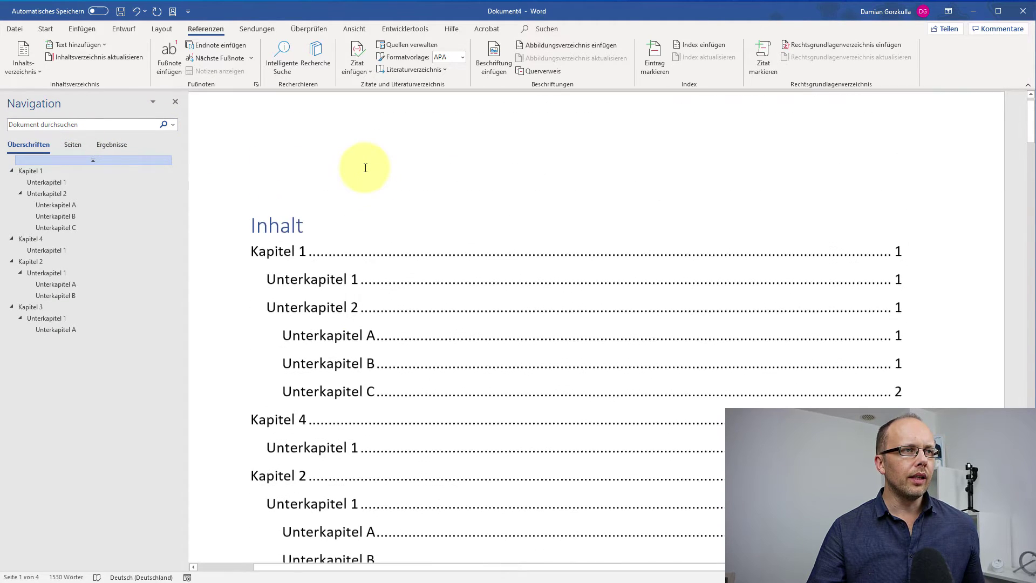
scroll(363, 166, down, 2)
- Drag Unterkapitel C back under Kapitel 2, after Unterkapitel B
drag(66, 227, 64, 299)
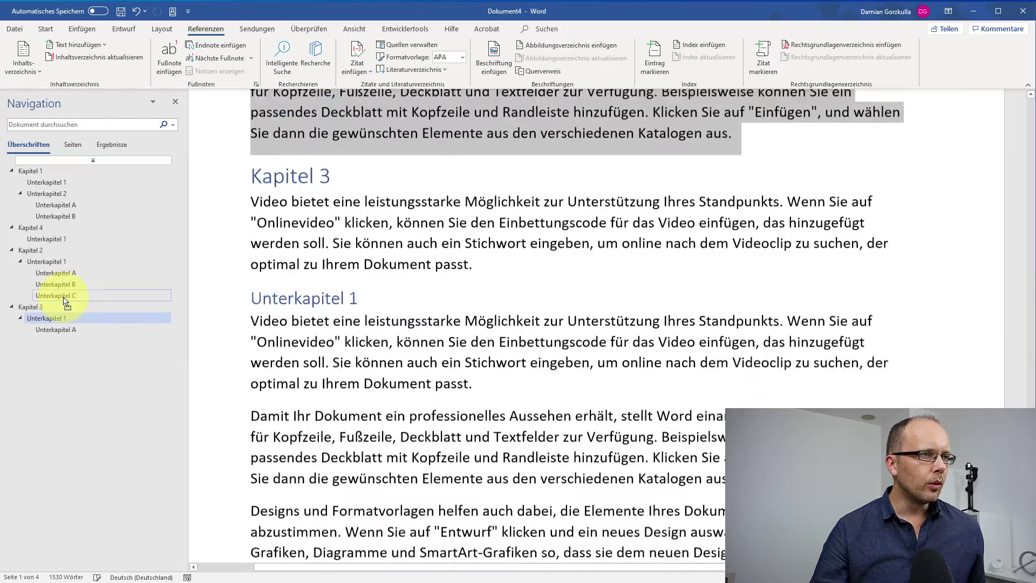
scroll(407, 207, up, 5)
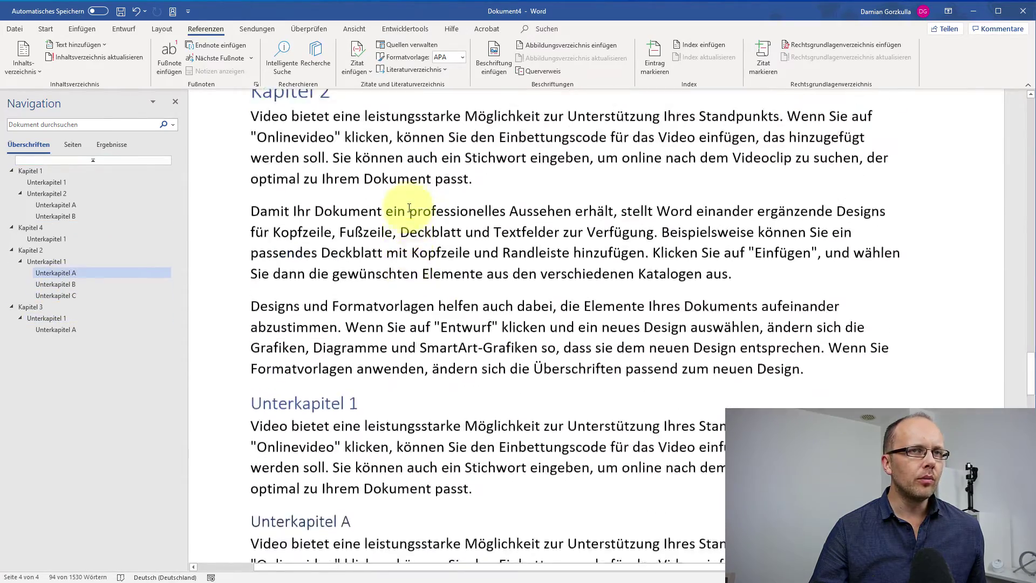
scroll(405, 204, up, 5)
scroll(404, 202, up, 5)
scroll(401, 200, up, 5)
scroll(401, 200, up, 5)
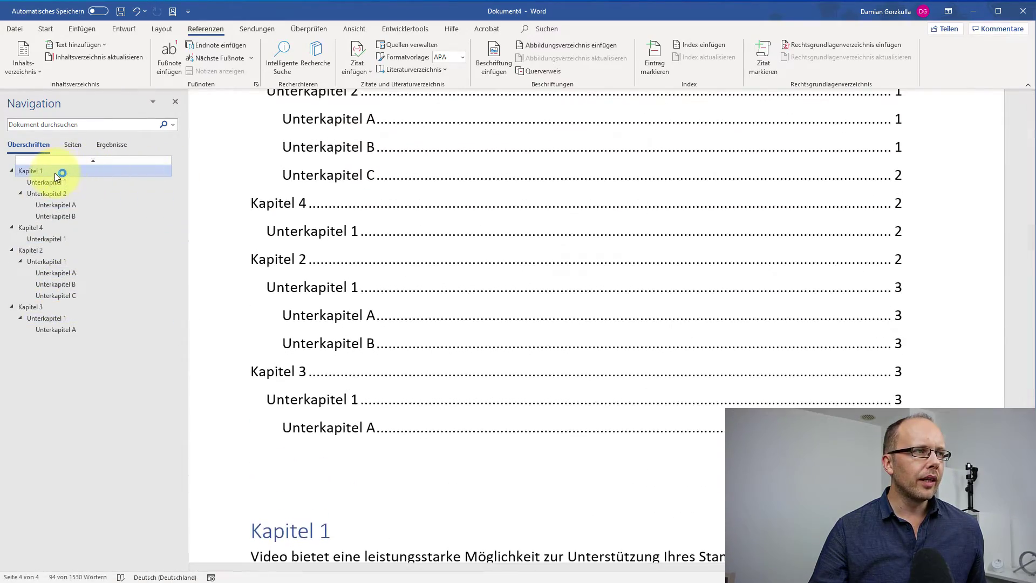
click(54, 173)
scroll(404, 178, up, 2)
scroll(406, 179, up, 10)
scroll(406, 179, up, 1)
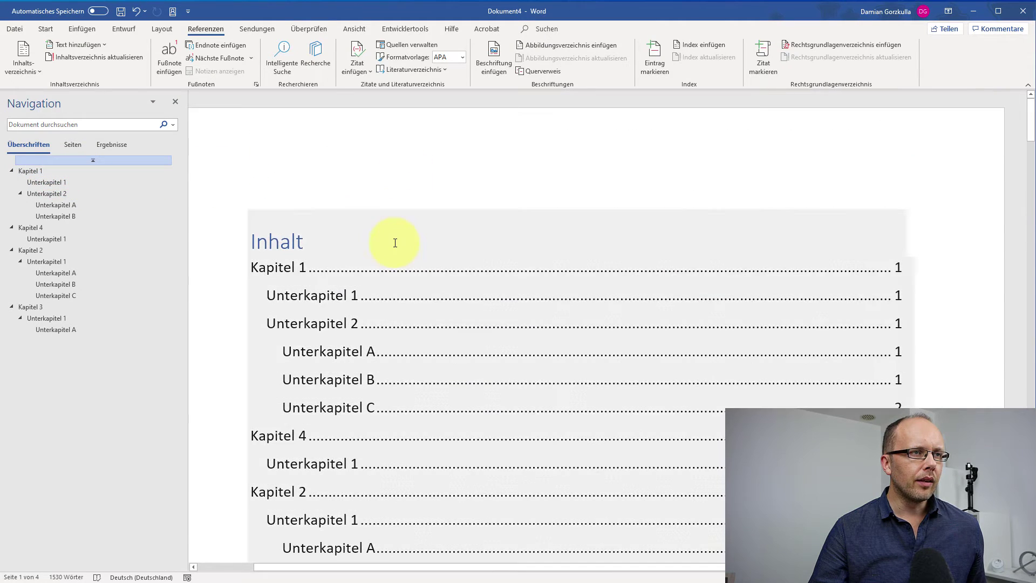
- Update the entire Inhalt table of contents so it reflects the new page numbers
click(397, 243)
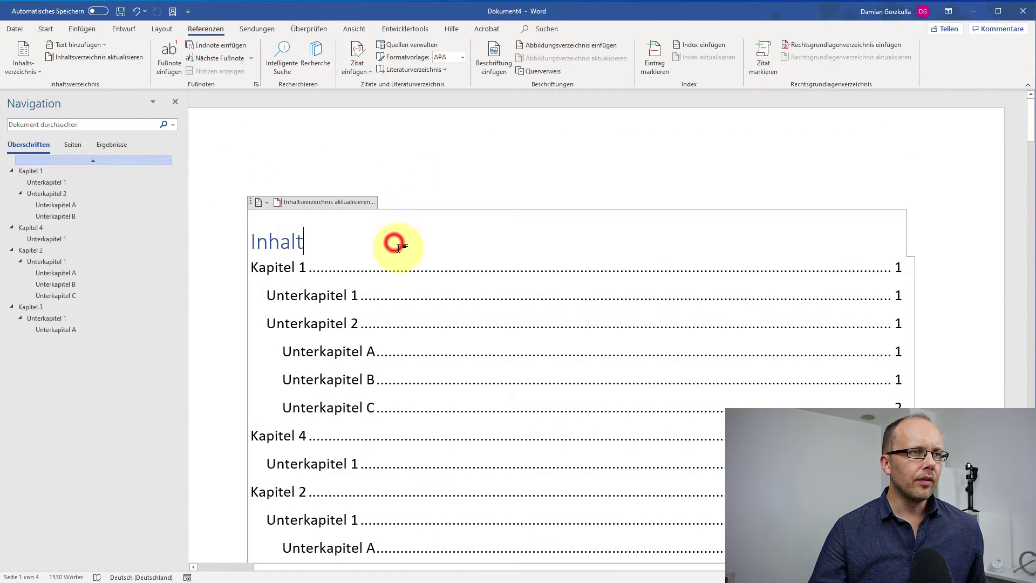
click(316, 202)
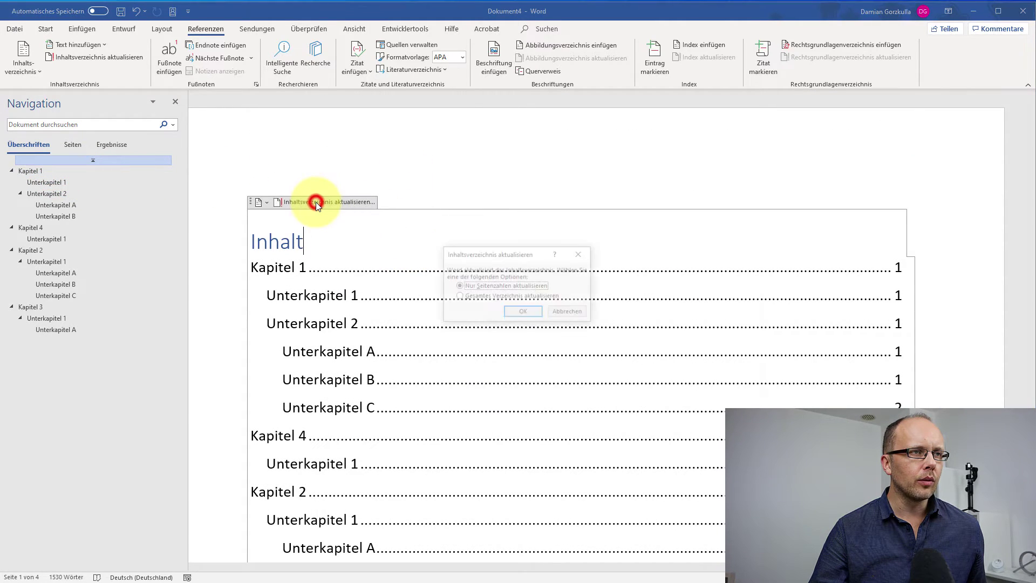
click(502, 296)
click(526, 313)
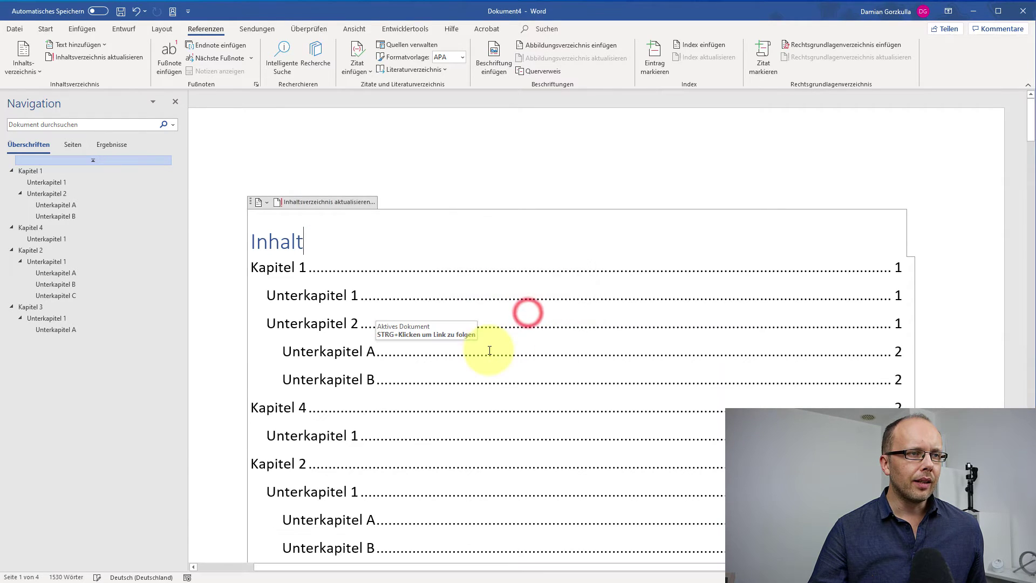
scroll(374, 423, down, 1)
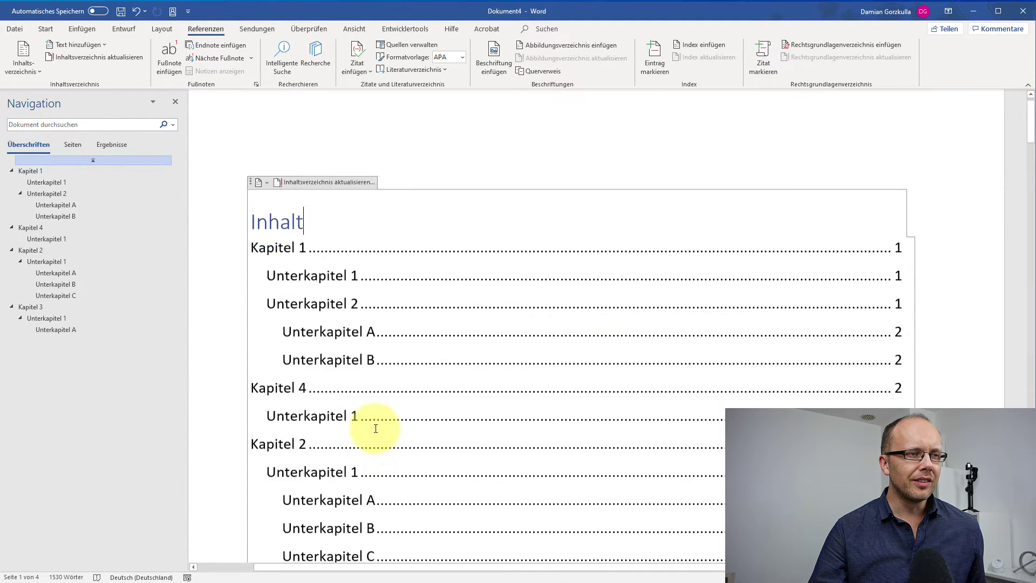
scroll(372, 378, down, 4)
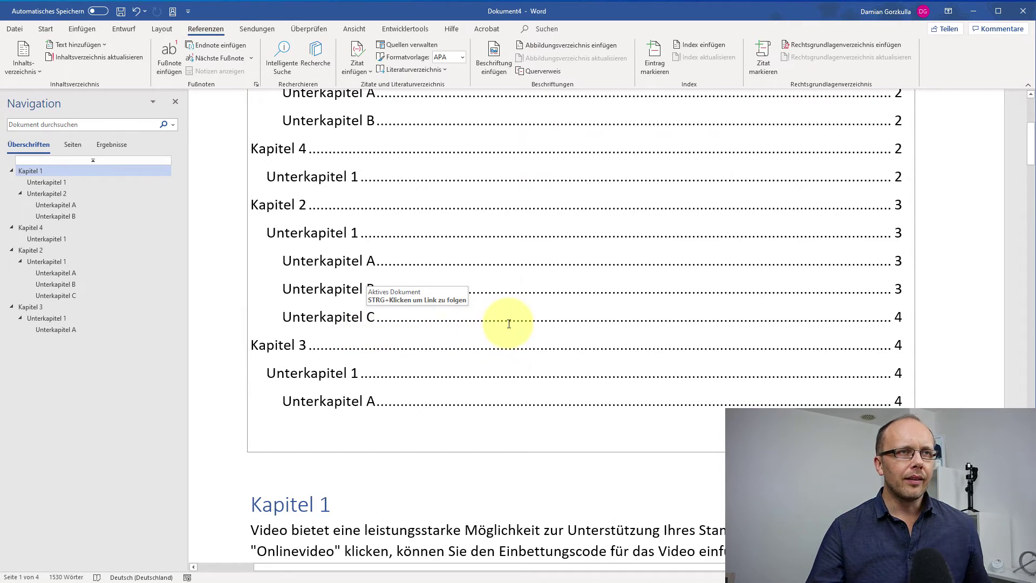
scroll(508, 321, up, 2)
scroll(513, 270, up, 3)
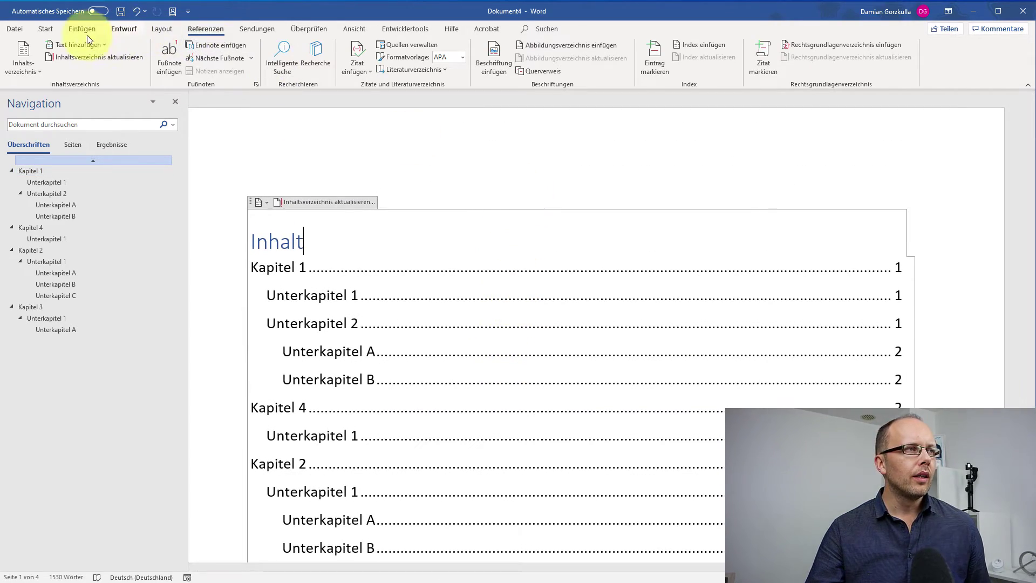
click(43, 28)
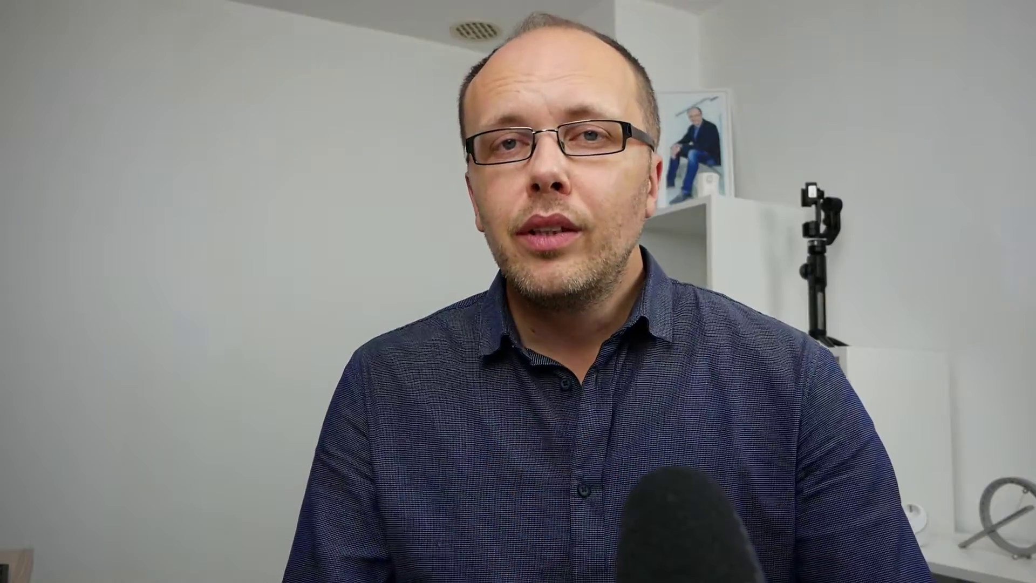